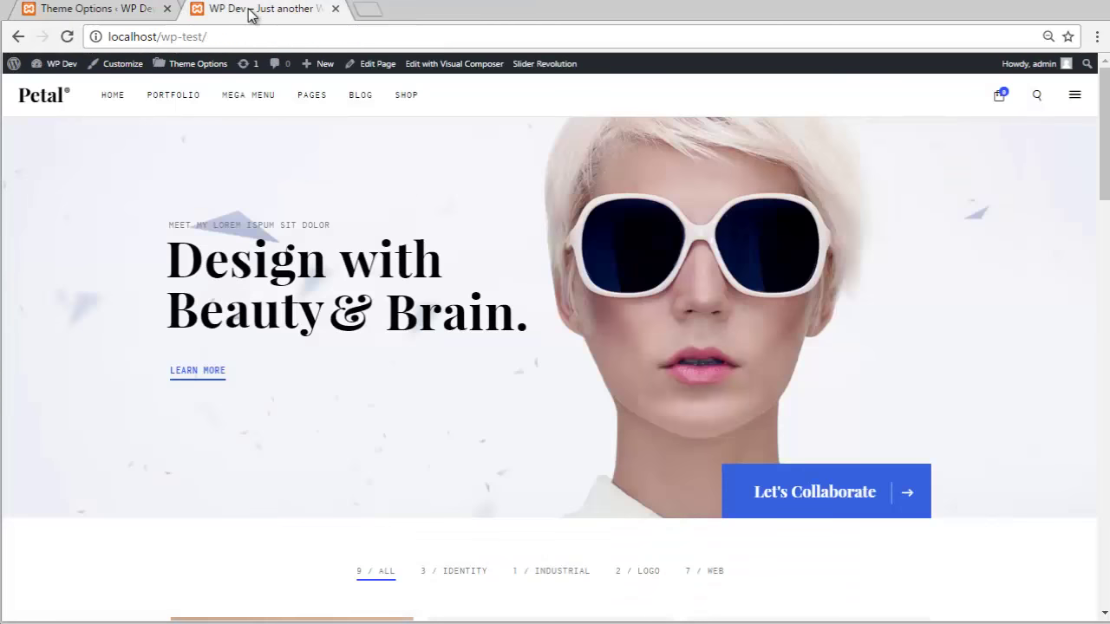
Step: Reload the site's home page to view its default header
click(68, 38)
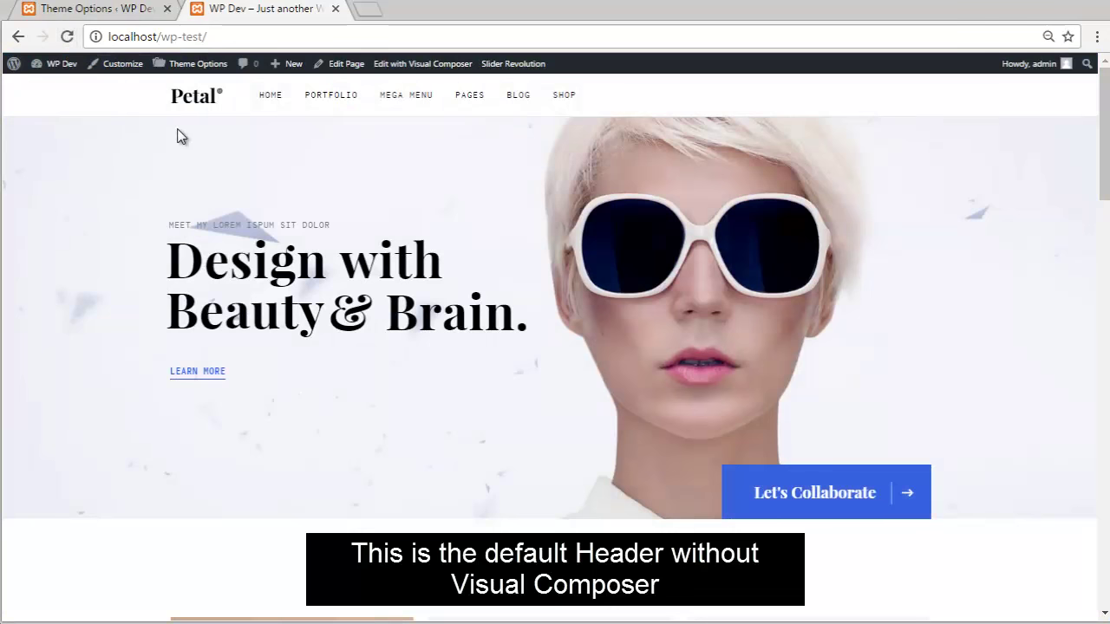
Step: Create a new layout block titled "Header Layout Block" in the WordPress admin and switch it to the Visual Composer backend editor
click(100, 10)
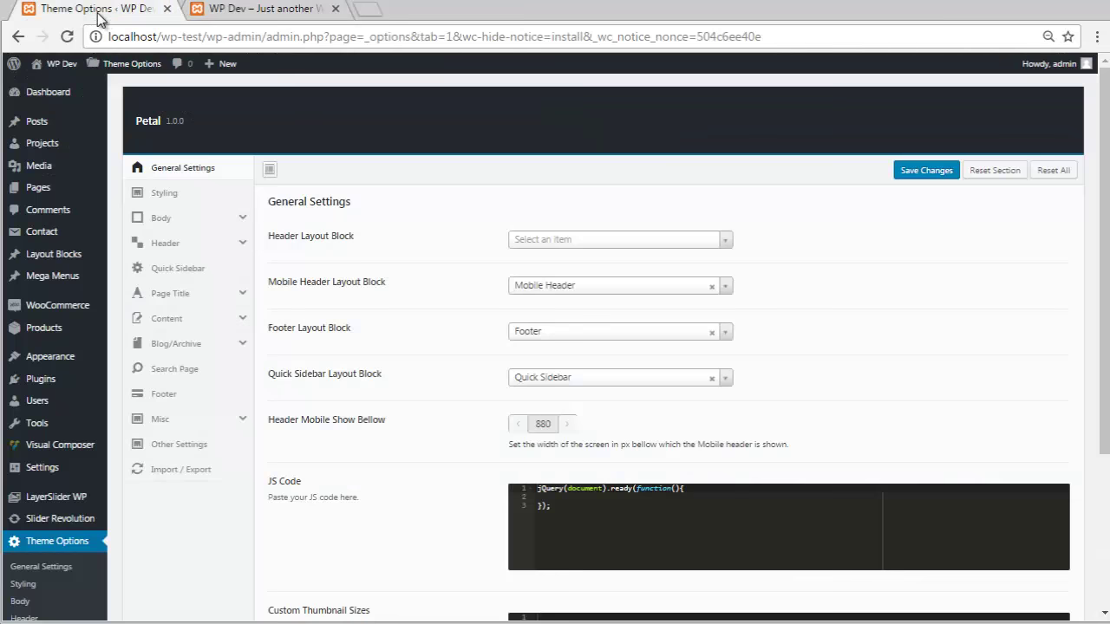
click(76, 257)
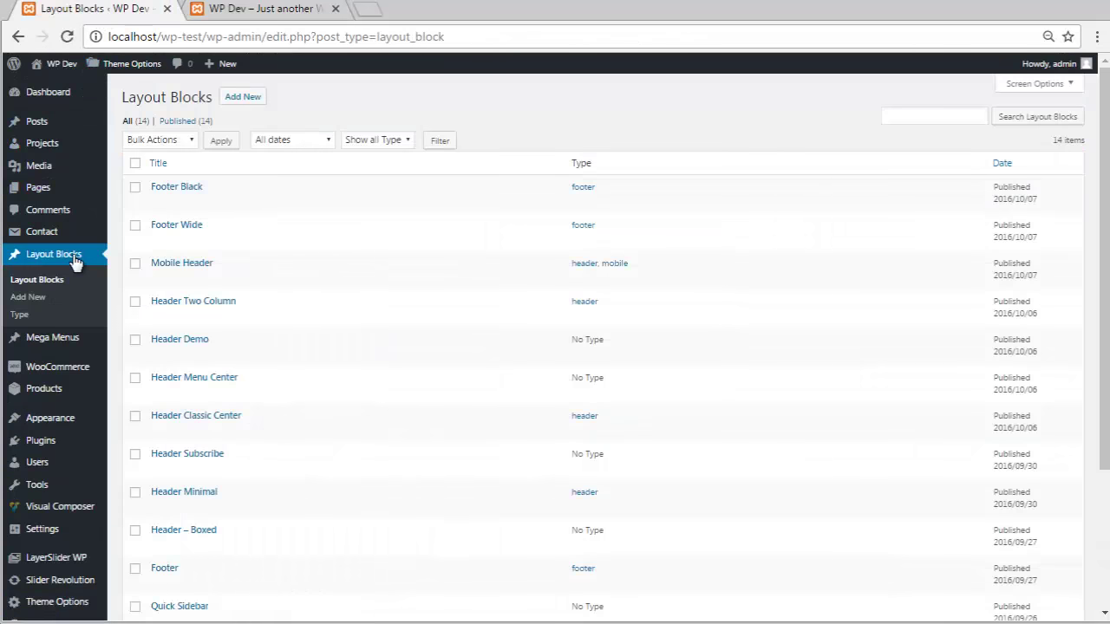
click(242, 98)
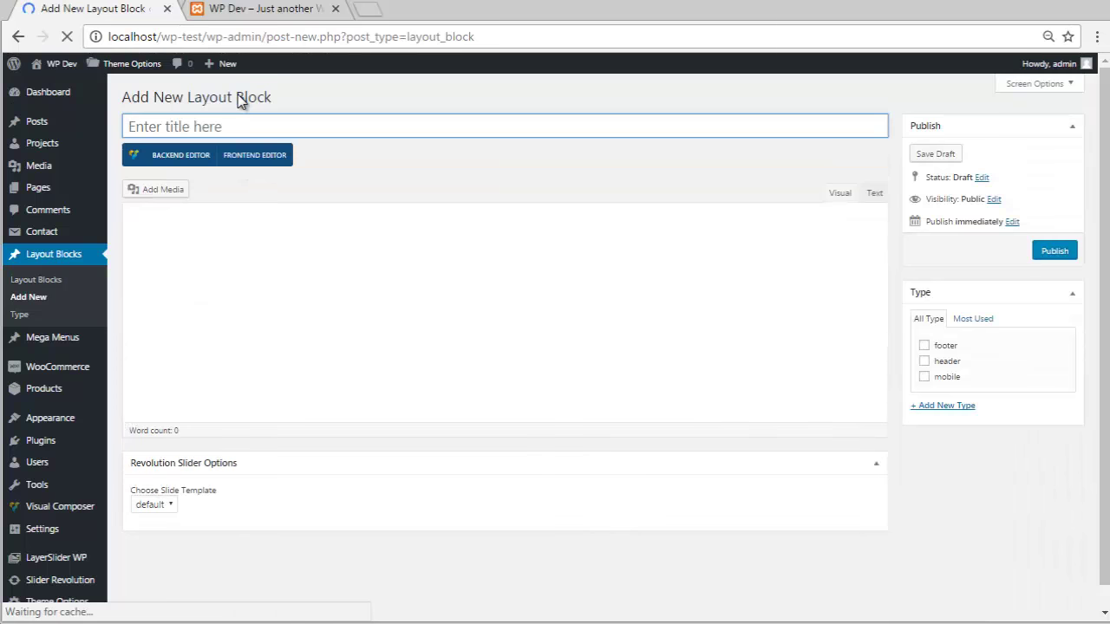
click(190, 125)
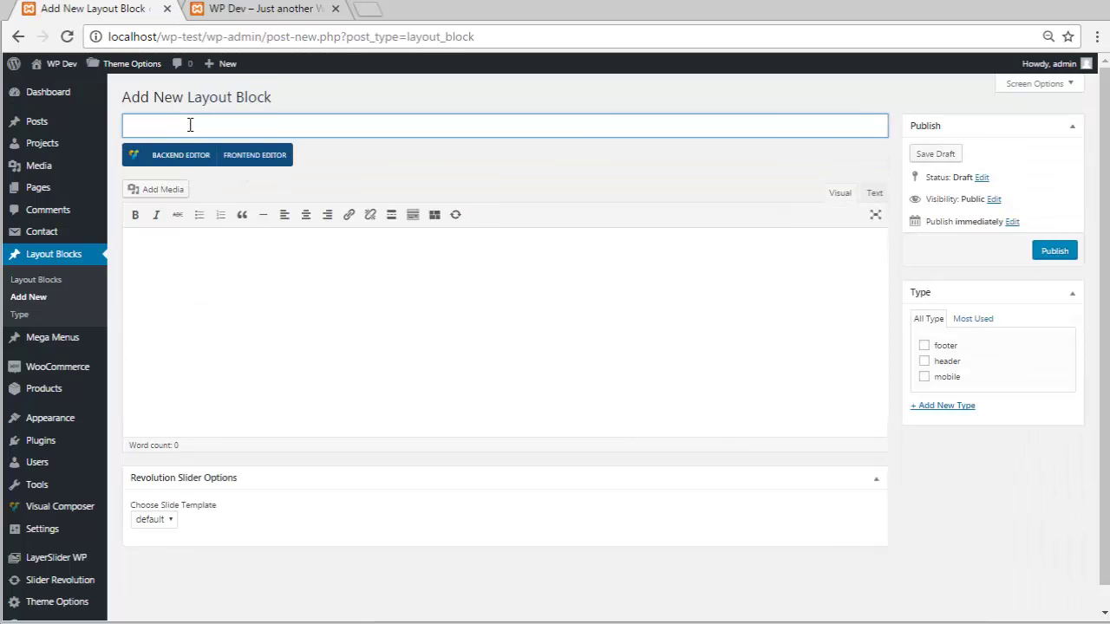
text(Header Layout Block)
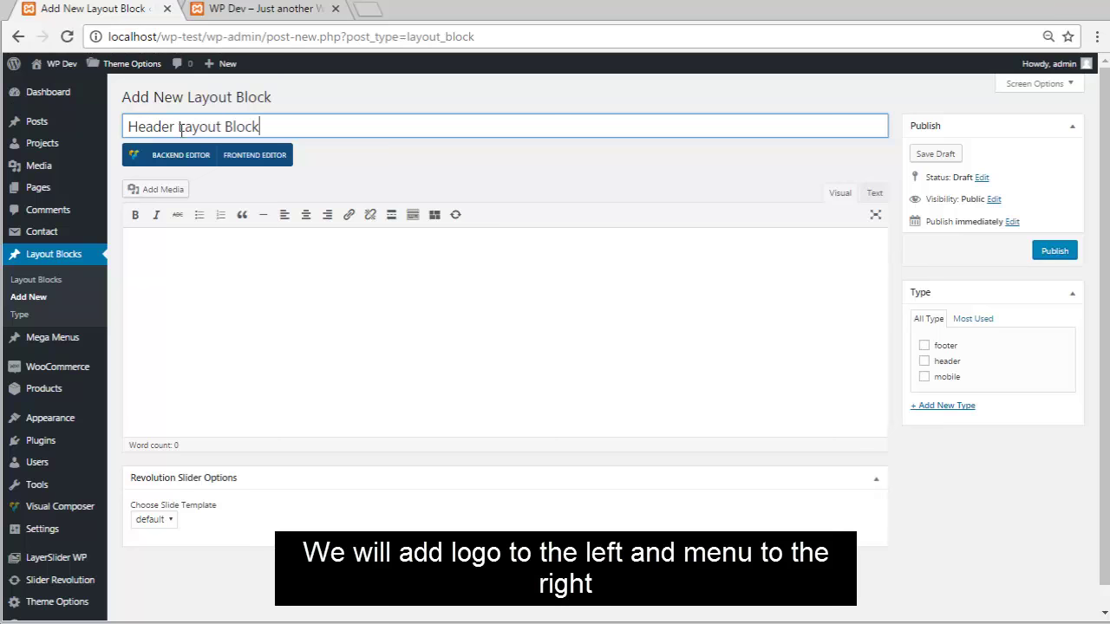
click(178, 156)
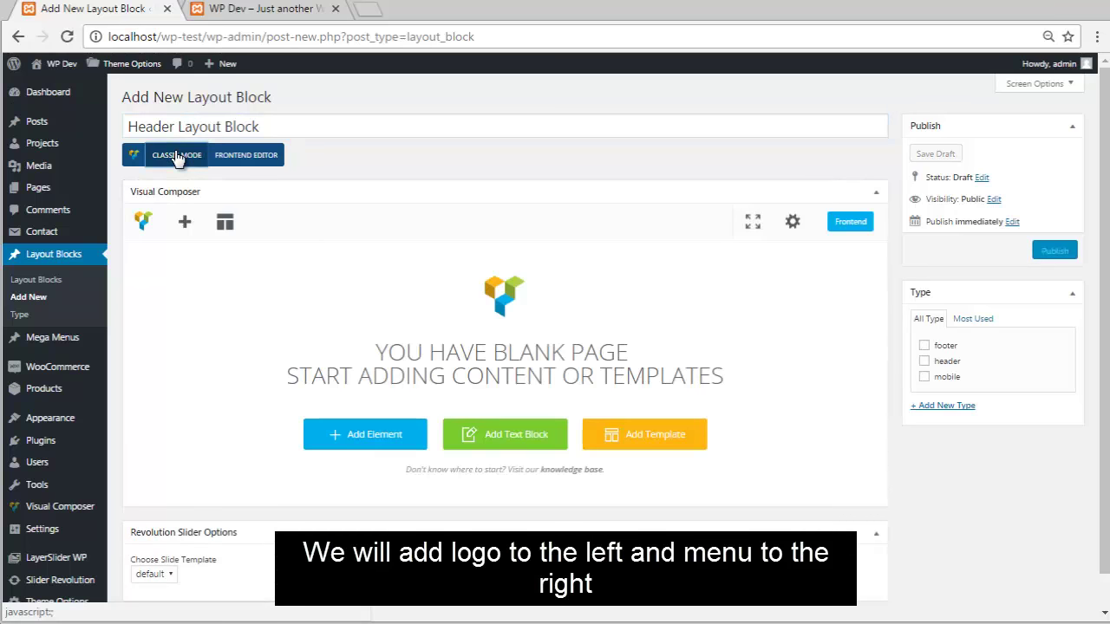
Step: Add the Aislin Logo element to the layout block with a bottom margin of 0 and save its settings
click(364, 433)
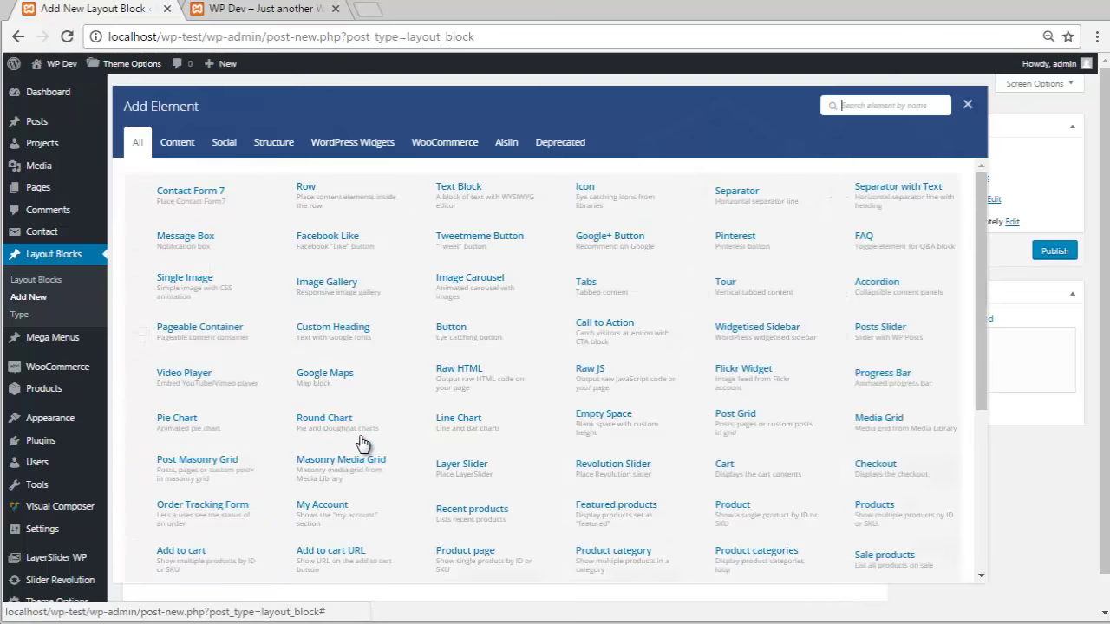
click(507, 144)
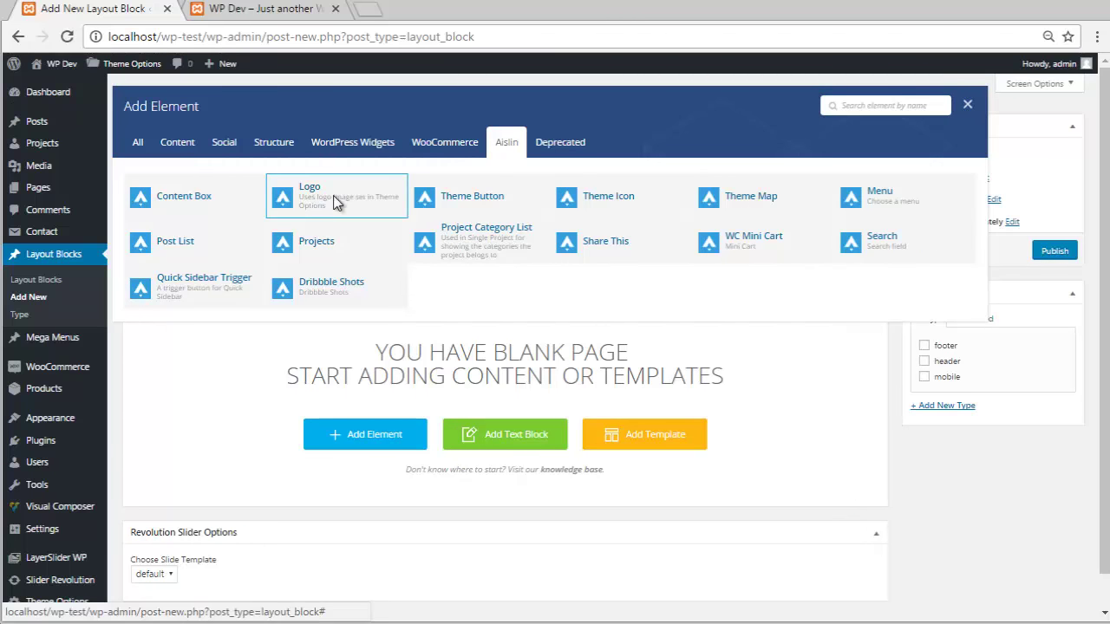
click(340, 198)
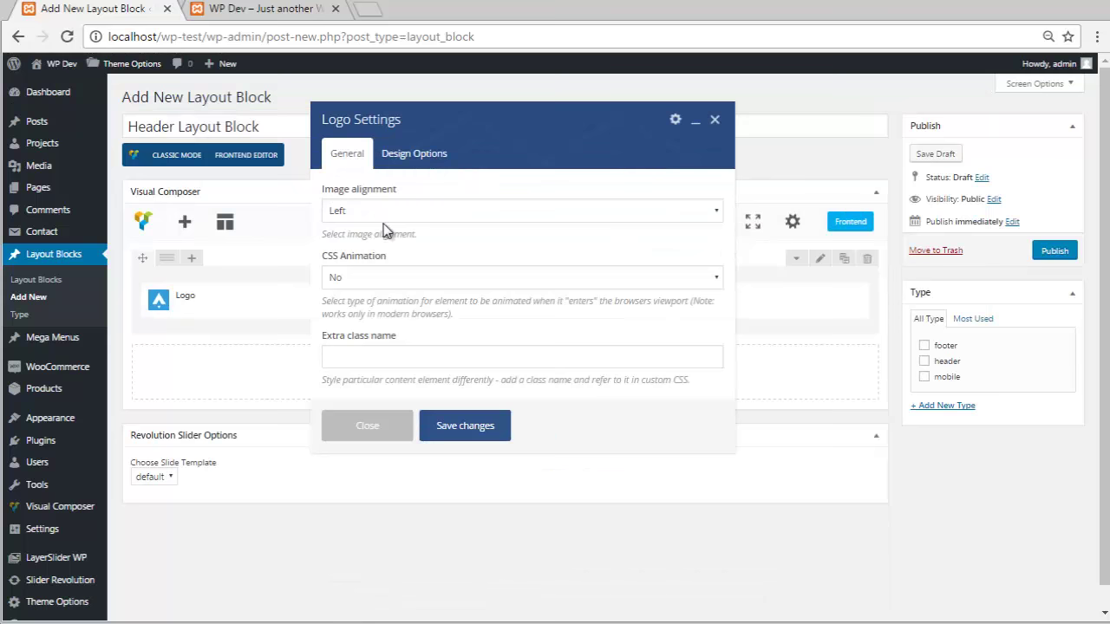
click(406, 158)
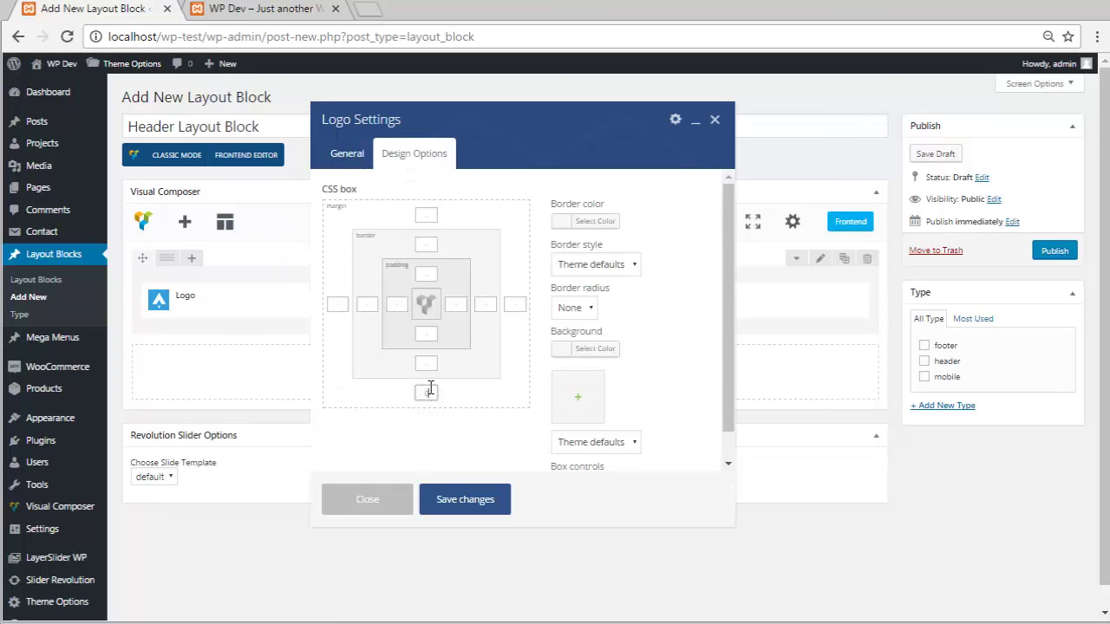
click(427, 392)
text(0)
click(357, 161)
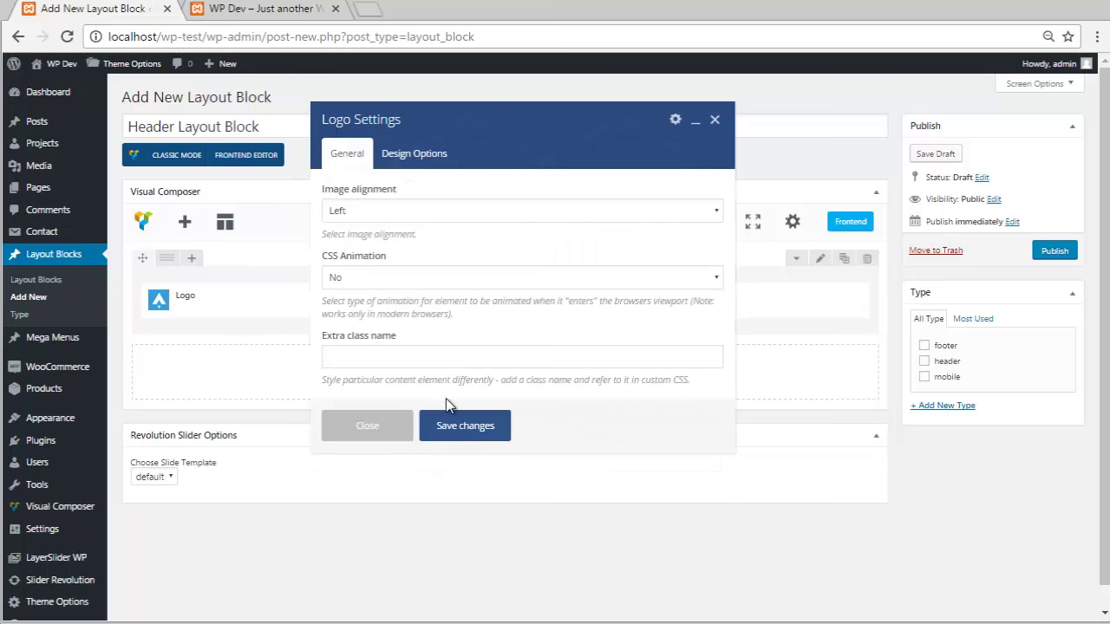
click(469, 425)
Step: Split the logo's row into 1/4 and 3/4 columns and add a Menu element to the empty wider column
mouse_move(173, 263)
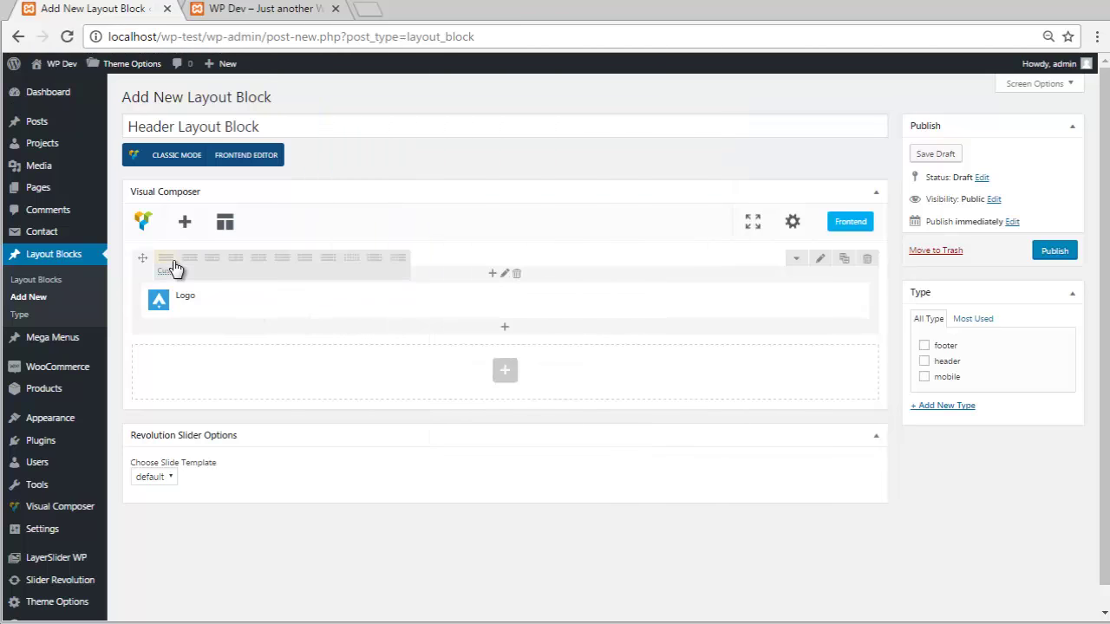
click(280, 263)
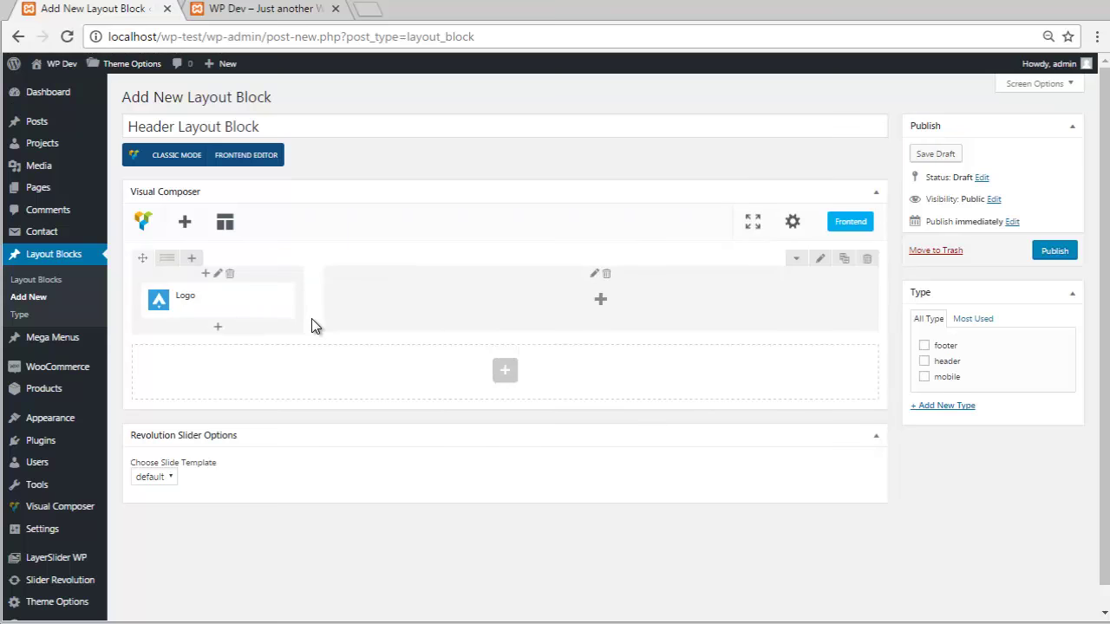
click(600, 302)
click(506, 143)
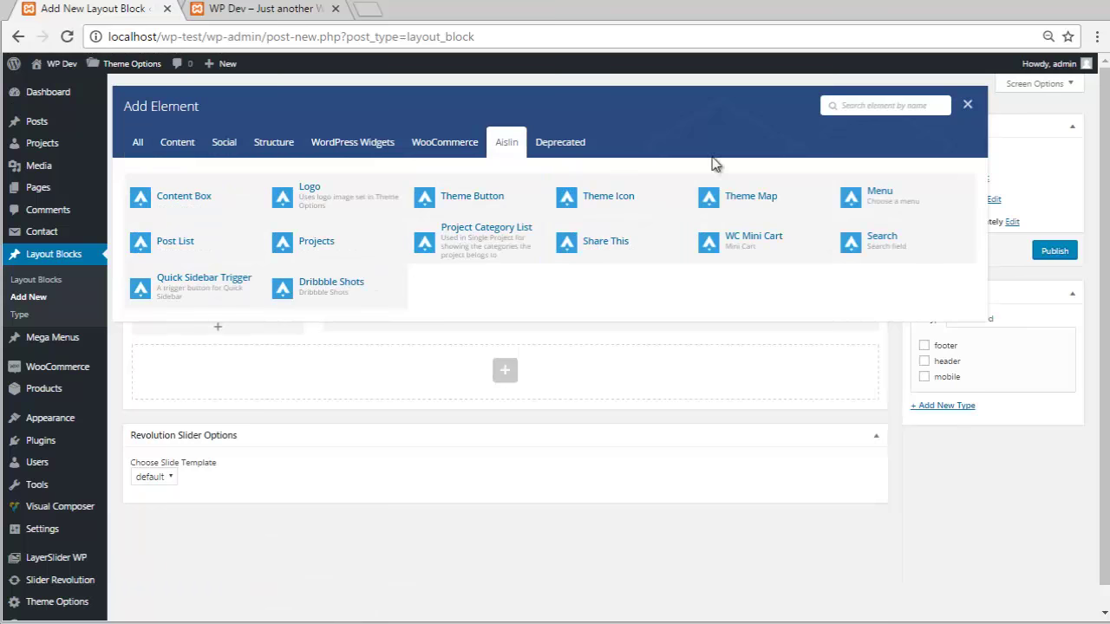
click(872, 196)
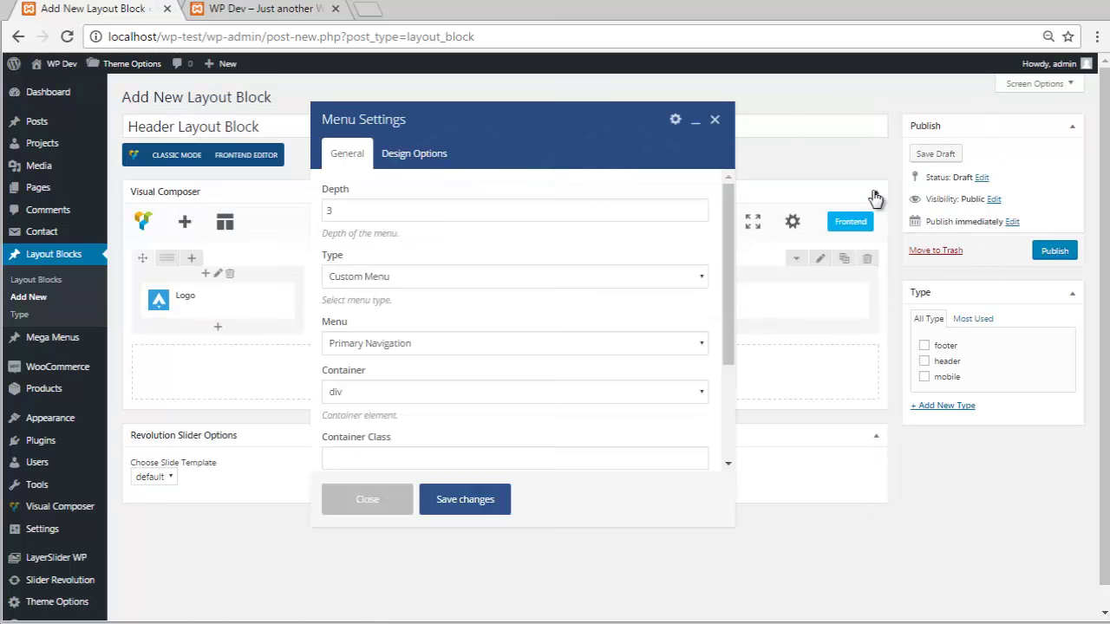
Step: Set the menu element's type to Main Menu and its position to Right, and save its settings
click(447, 278)
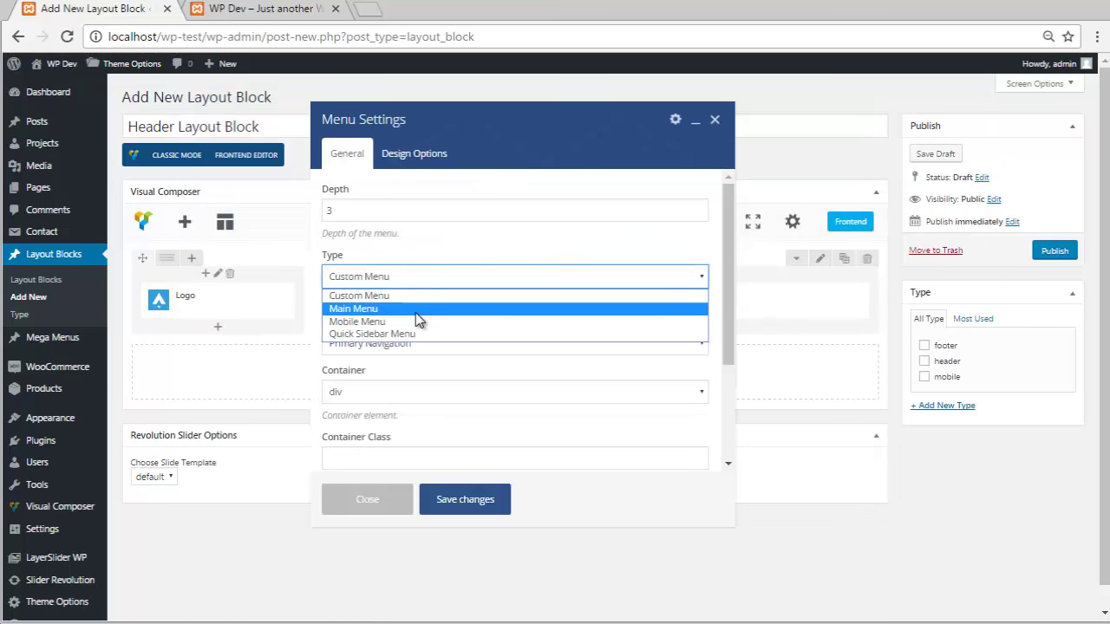
click(420, 308)
click(377, 392)
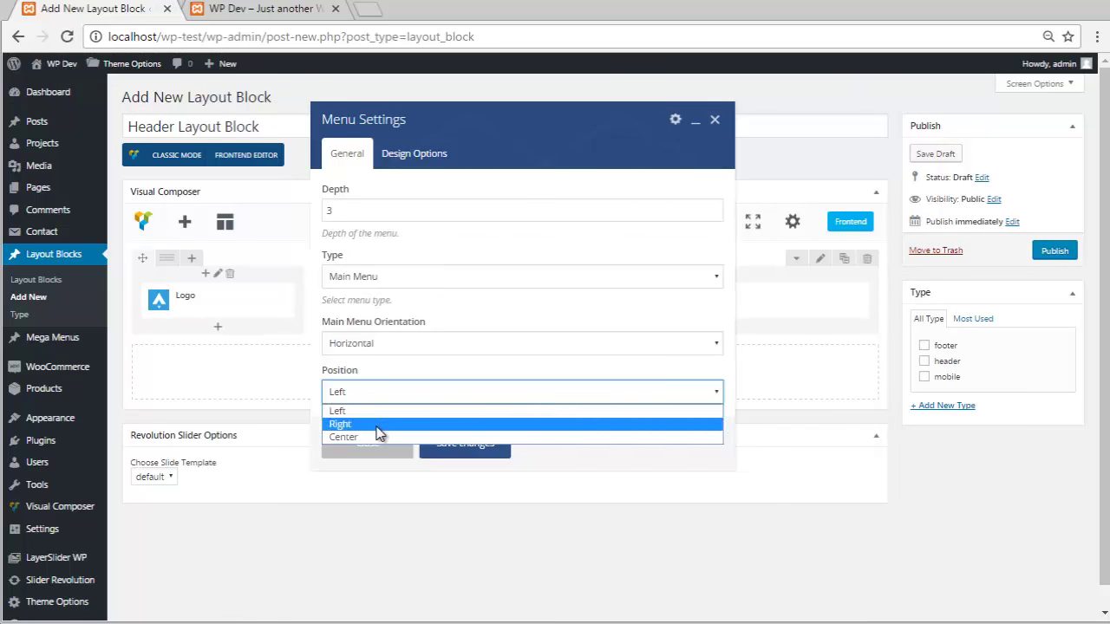
click(377, 422)
click(455, 447)
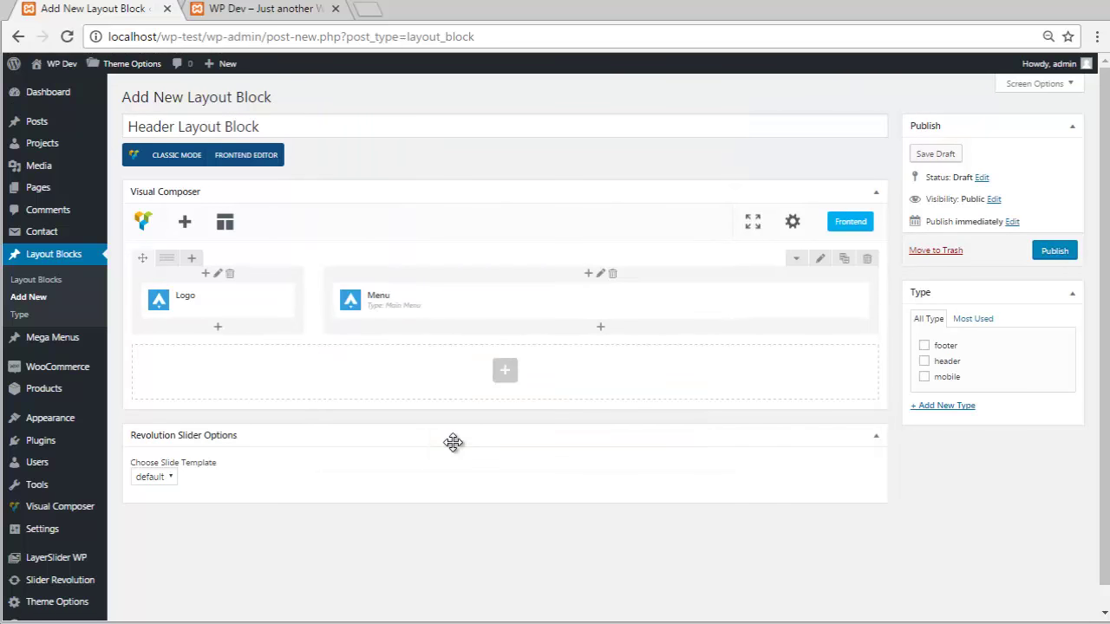
Step: Go through the row's CSS box design options, save the row settings, and publish the layout block
click(821, 260)
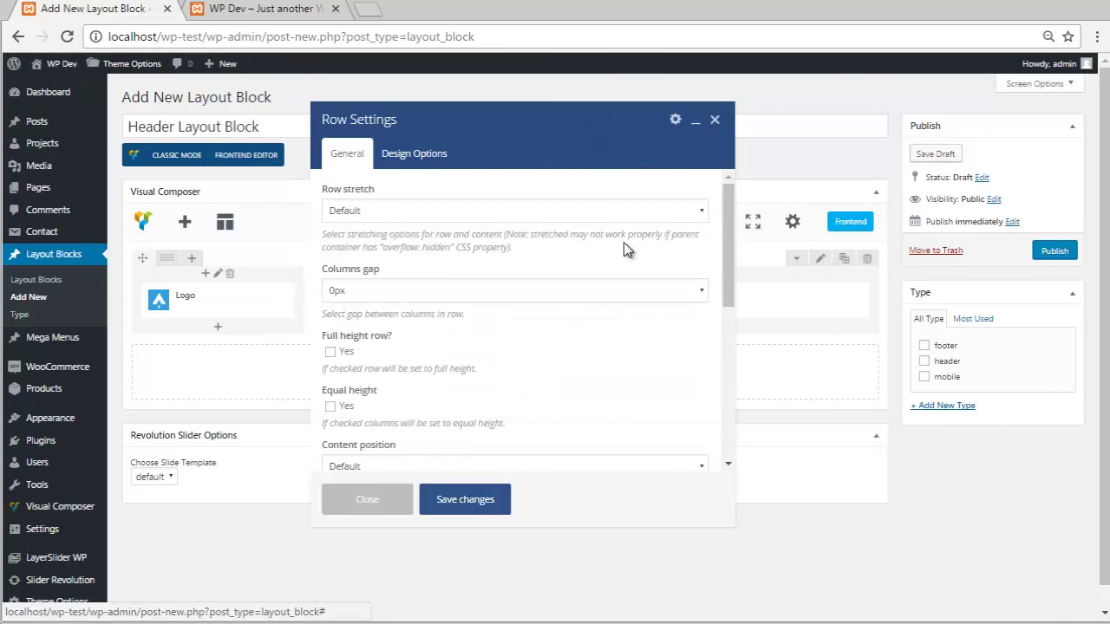
click(415, 155)
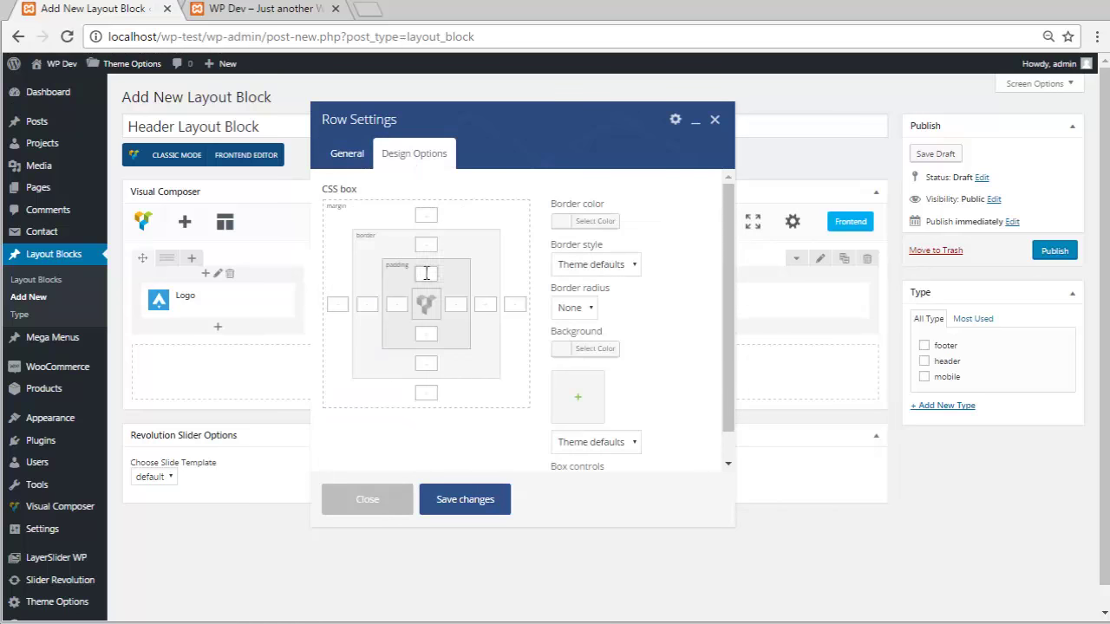
click(478, 512)
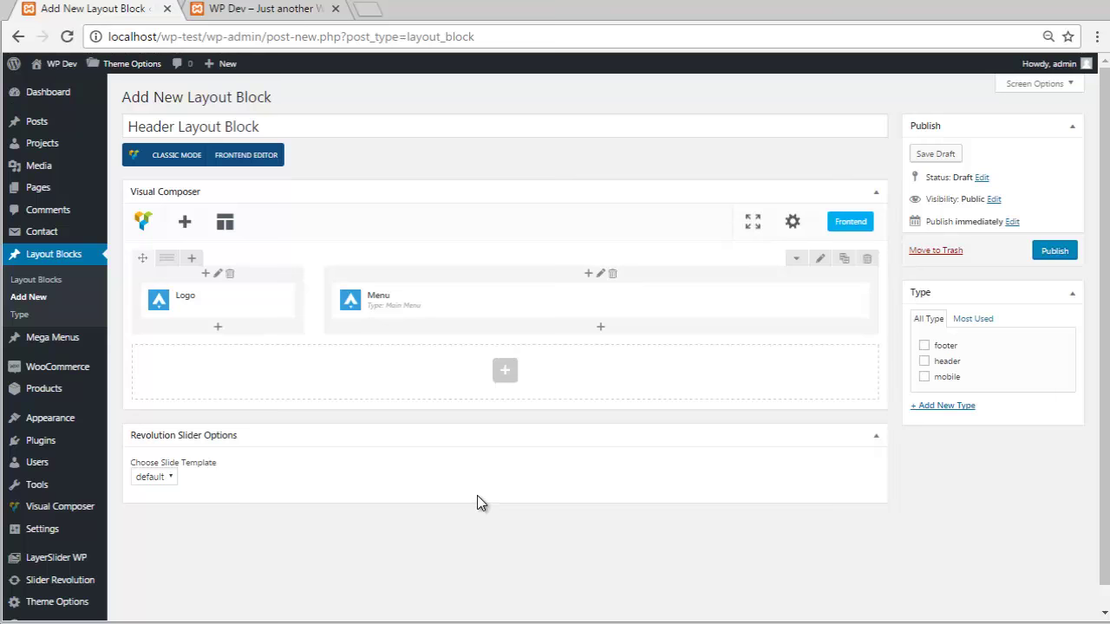
click(1055, 251)
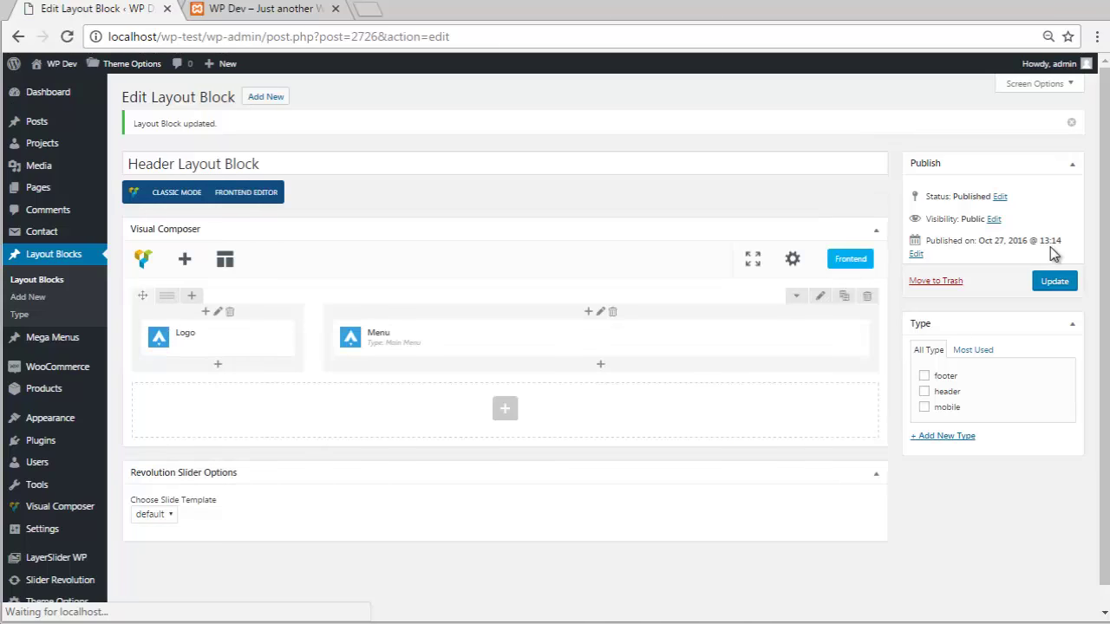
Step: Assign "Header Layout Block" as the Header Layout Block in the general Theme Options and save the changes
click(74, 601)
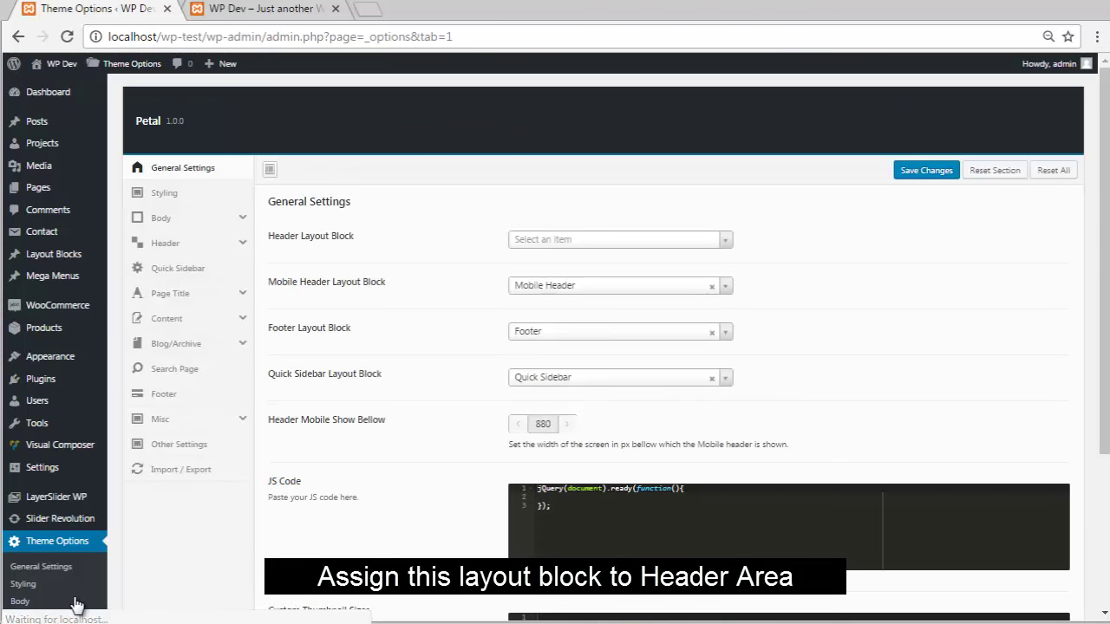
click(608, 242)
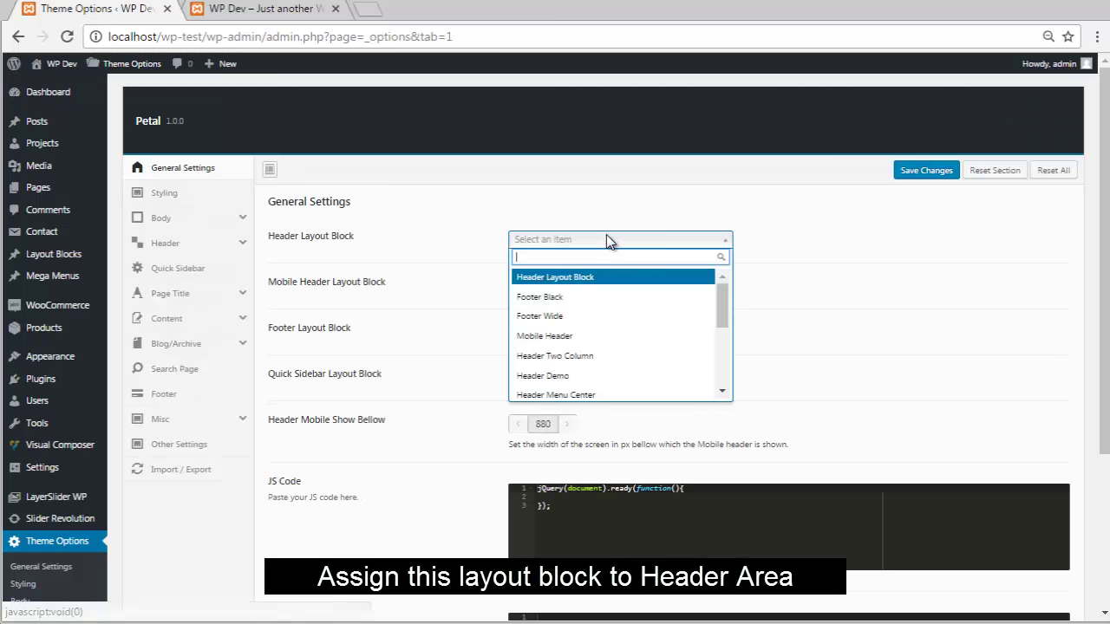
click(543, 276)
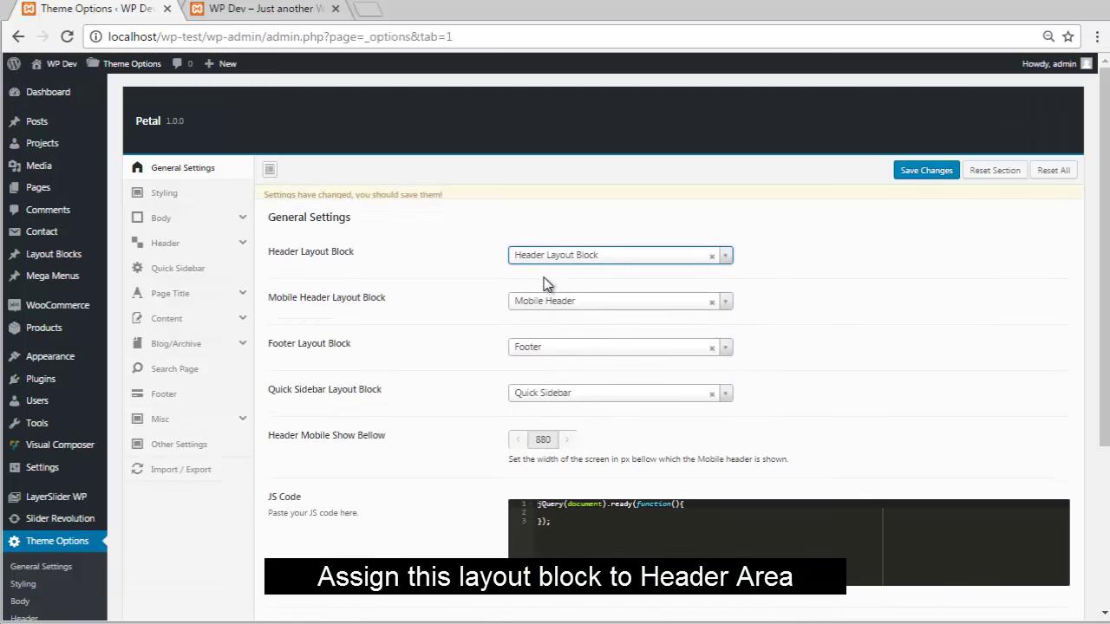
click(911, 170)
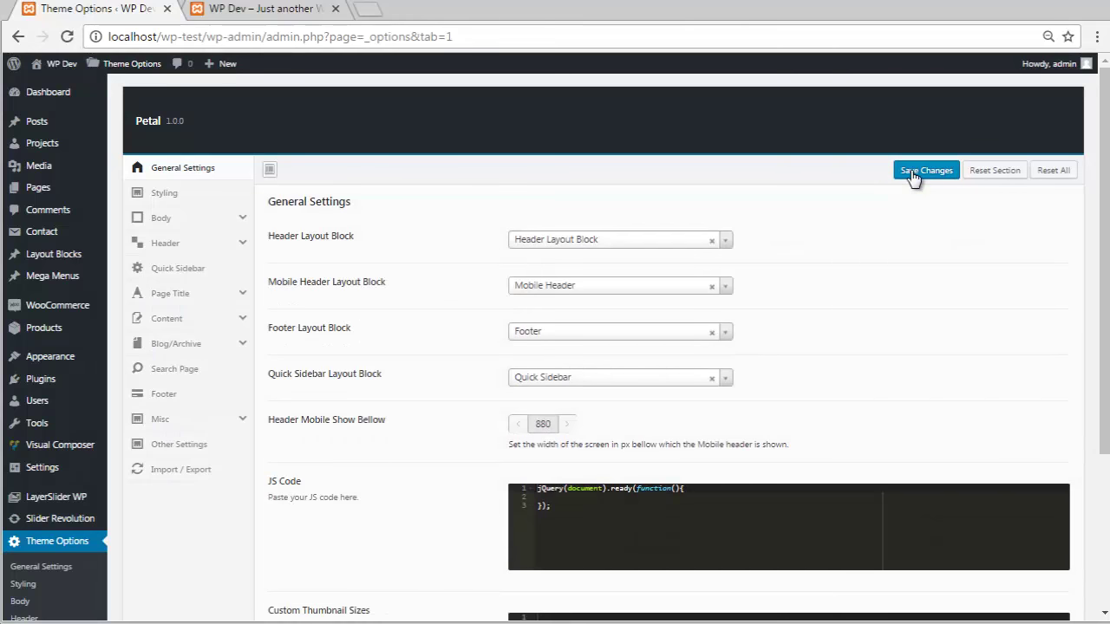
Step: Reload the site's home page to check the custom header
click(289, 10)
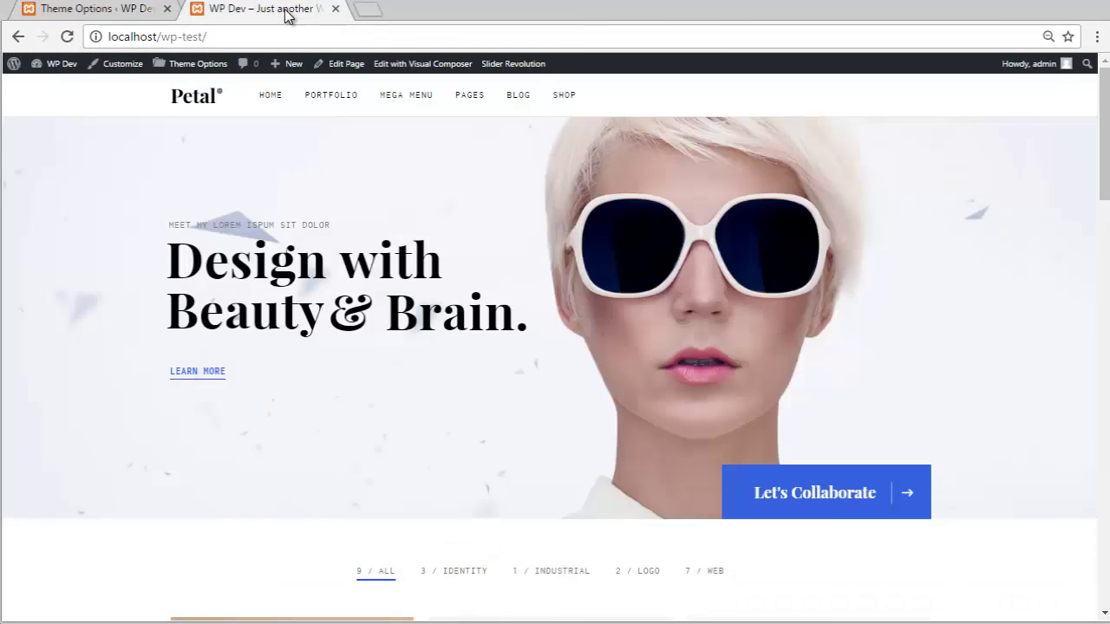
click(67, 38)
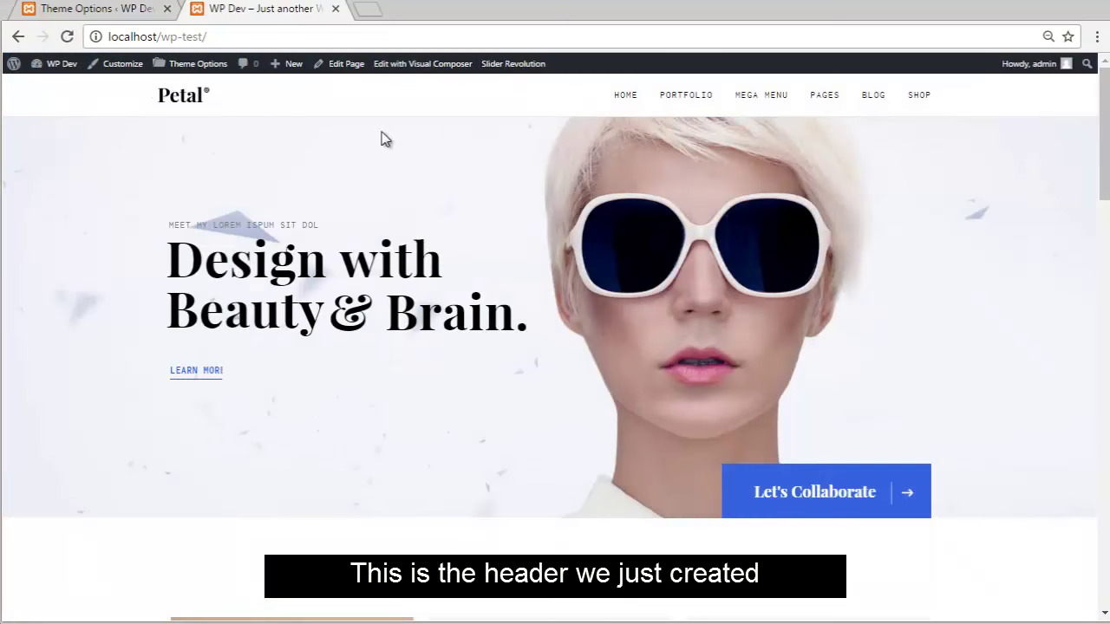
Step: Reopen "Header Layout Block" for editing from the list of layout blocks in the WordPress admin
click(99, 12)
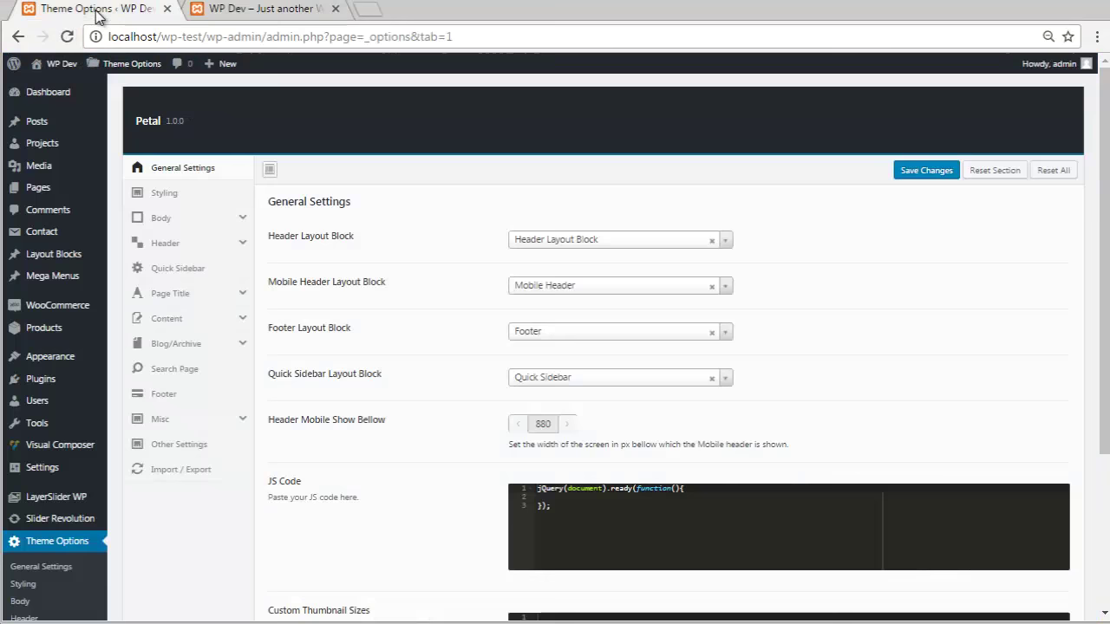
mouse_move(78, 257)
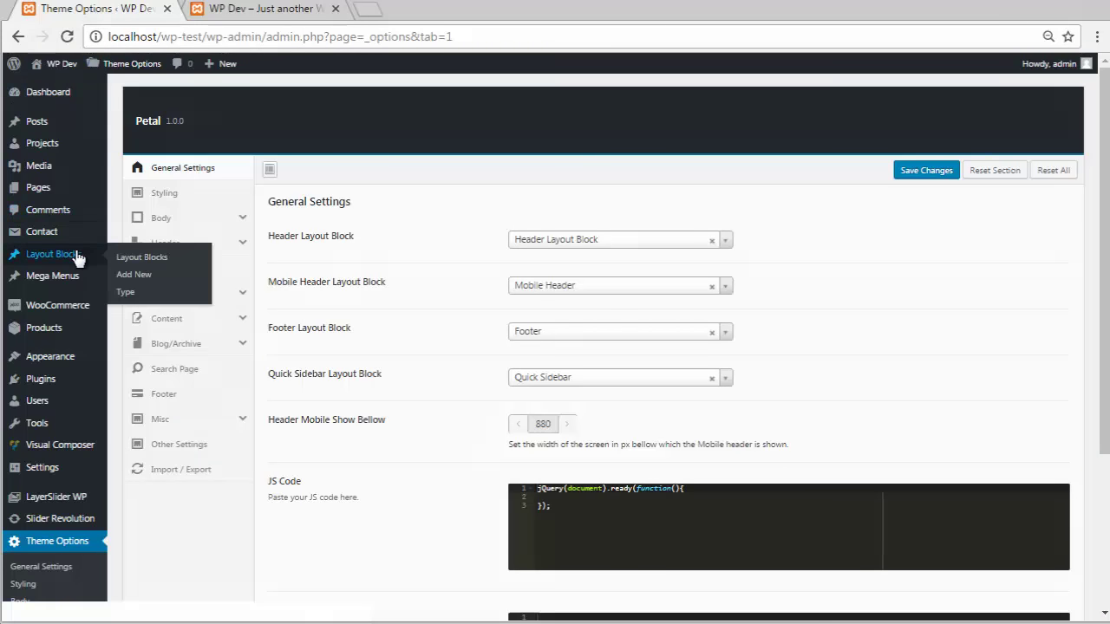
click(168, 257)
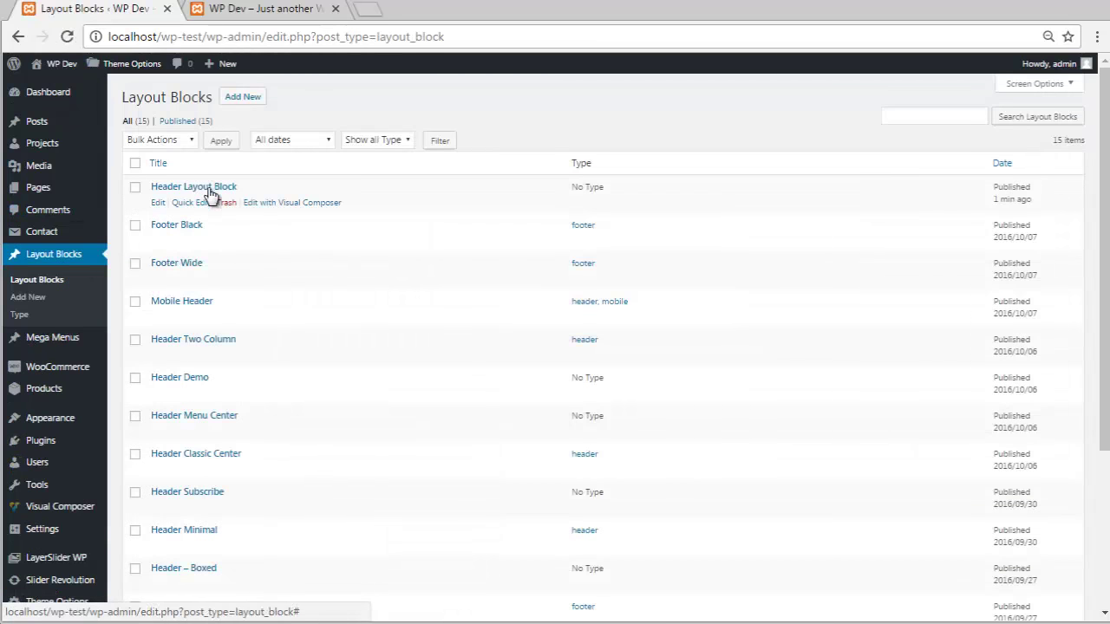
click(210, 188)
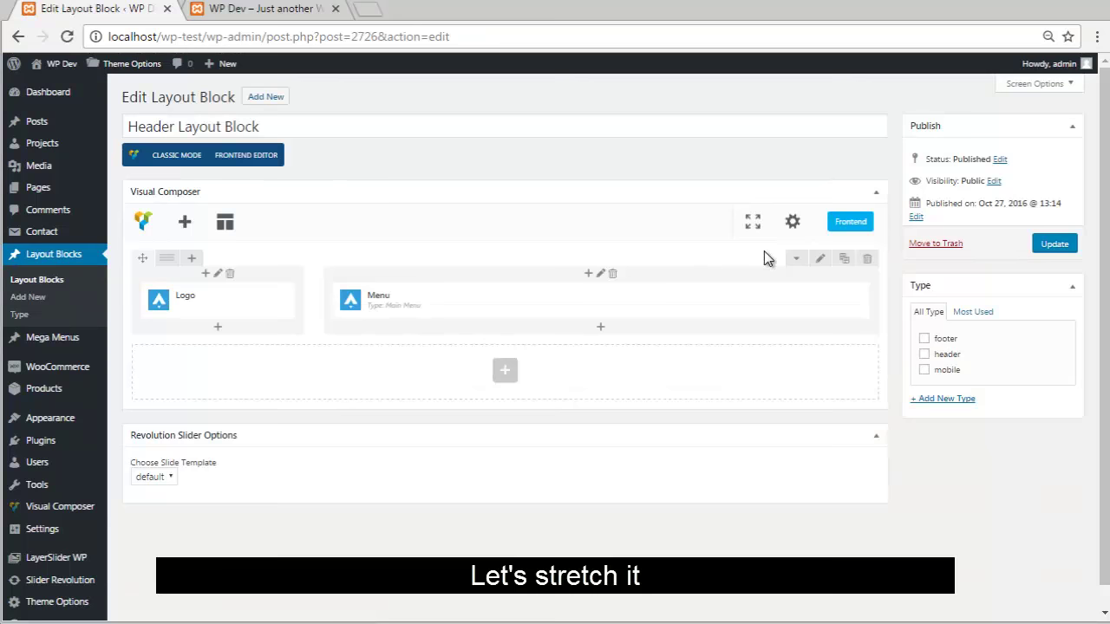
Step: Set the header row's stretch to "Stretch row and content", save the row settings, and update the layout block
click(820, 260)
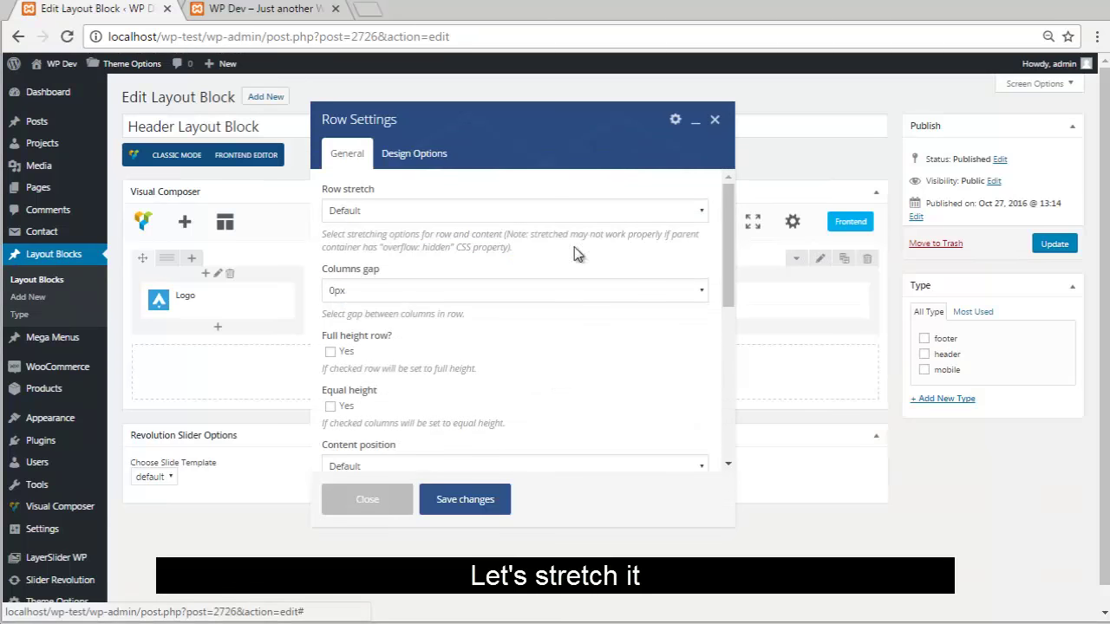
click(373, 214)
click(390, 251)
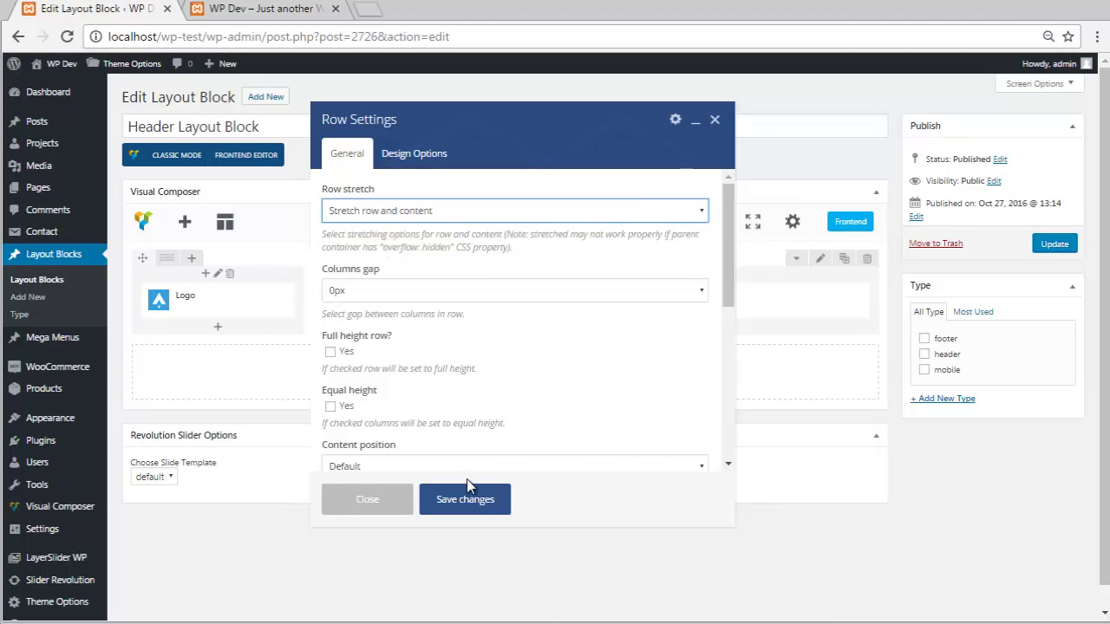
click(471, 508)
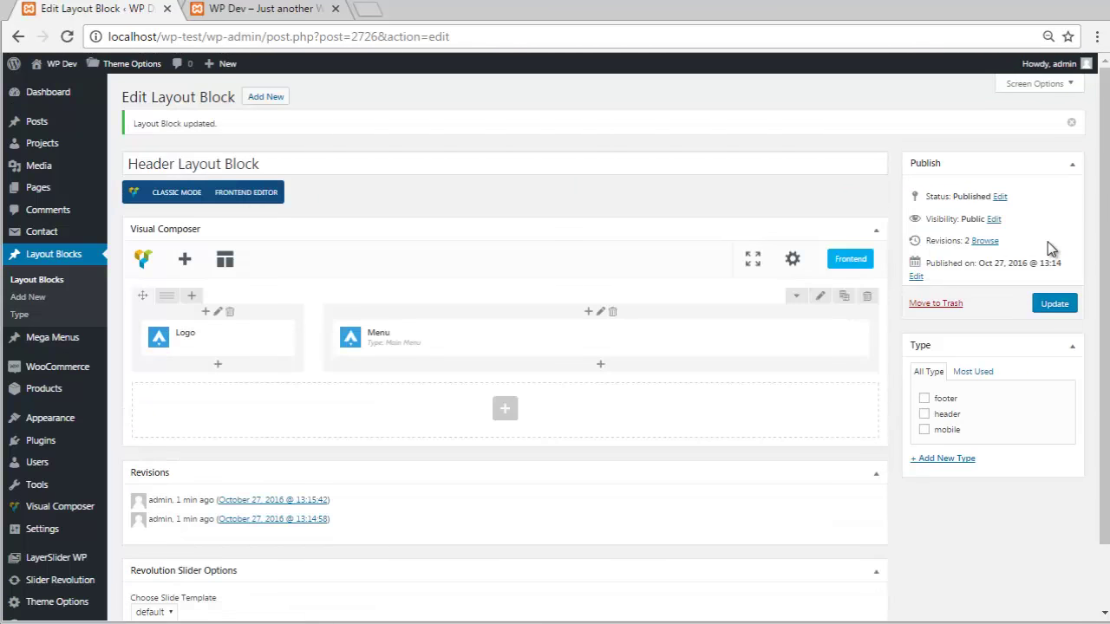
Step: Reload the site's home page and check the stretched header at the top and while moving through the page
click(257, 11)
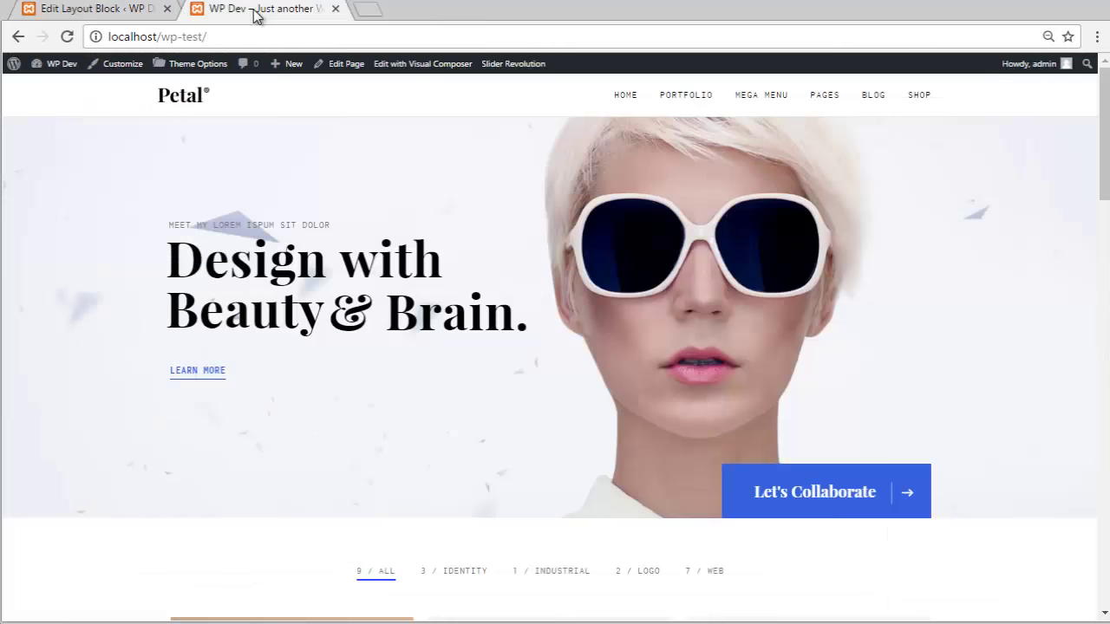
click(69, 35)
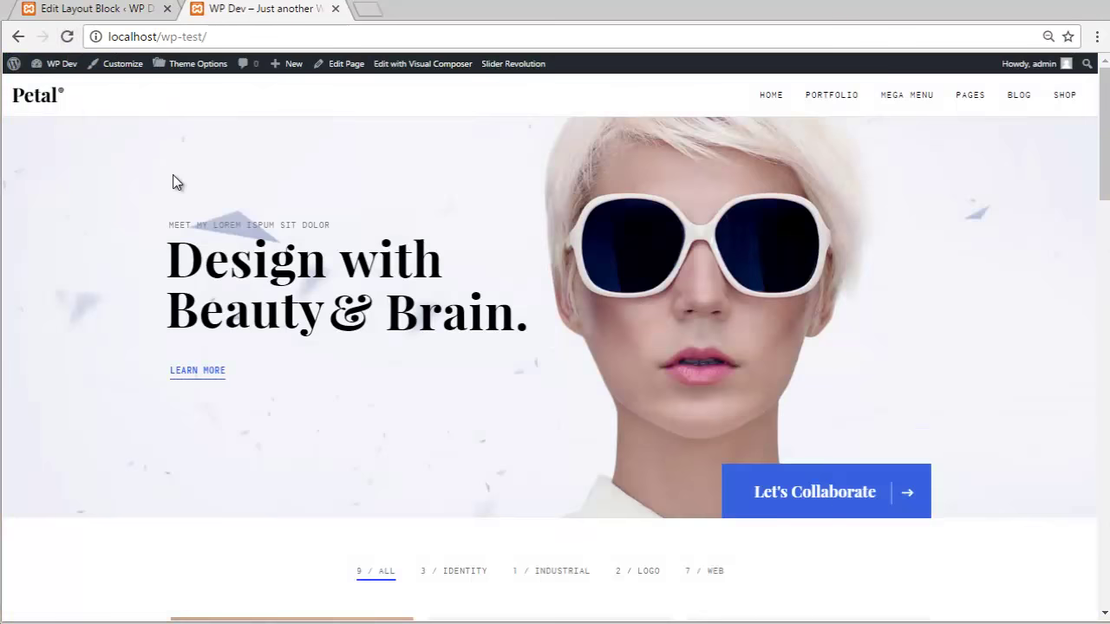
scroll(173, 183, down, 5)
scroll(173, 182, up, 5)
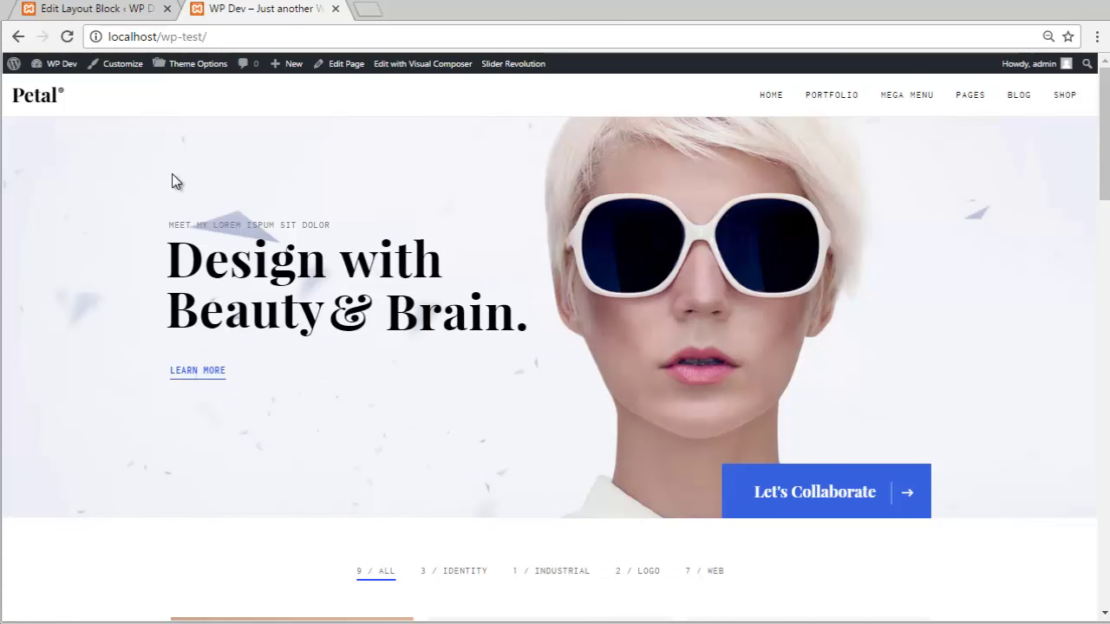
Step: Return to the layout block editor, disable the existing logo and menu row, and save its settings
click(95, 9)
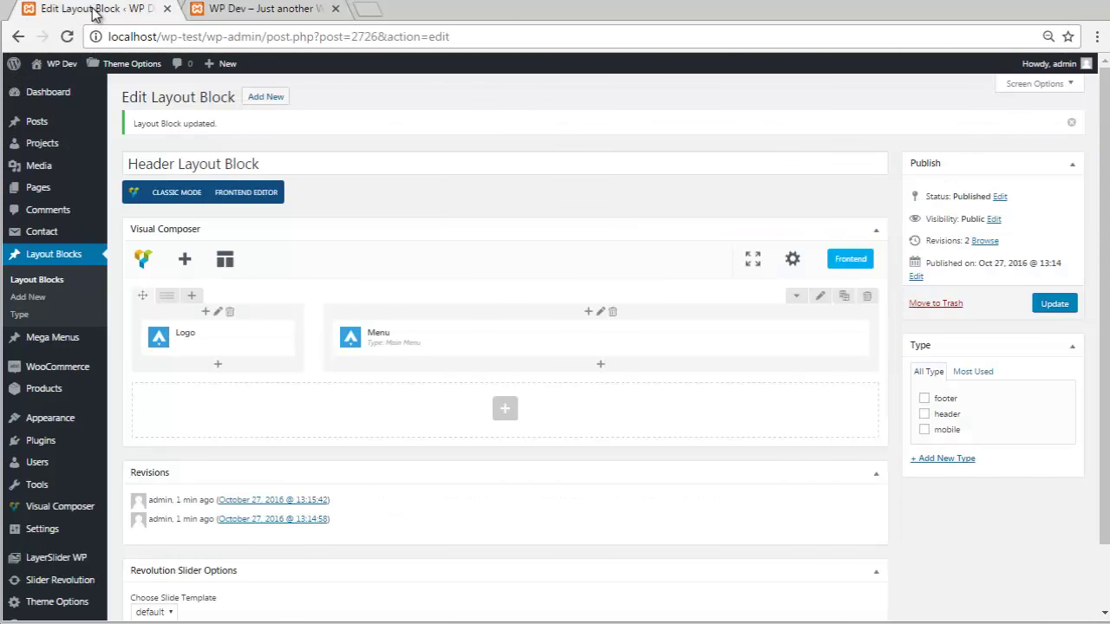
click(820, 297)
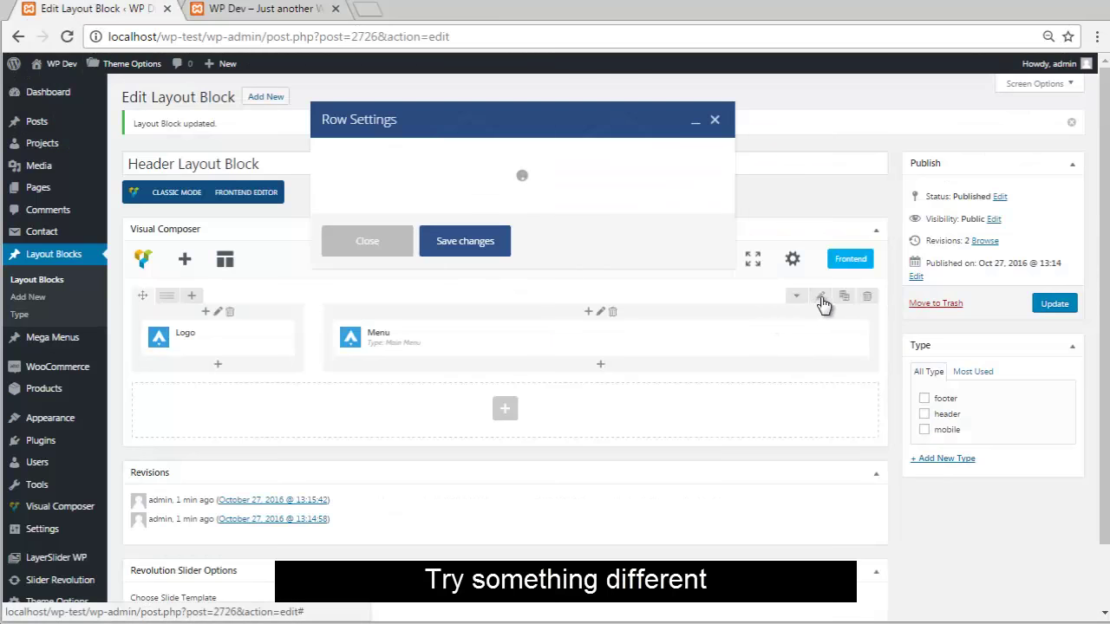
scroll(510, 252, down, 5)
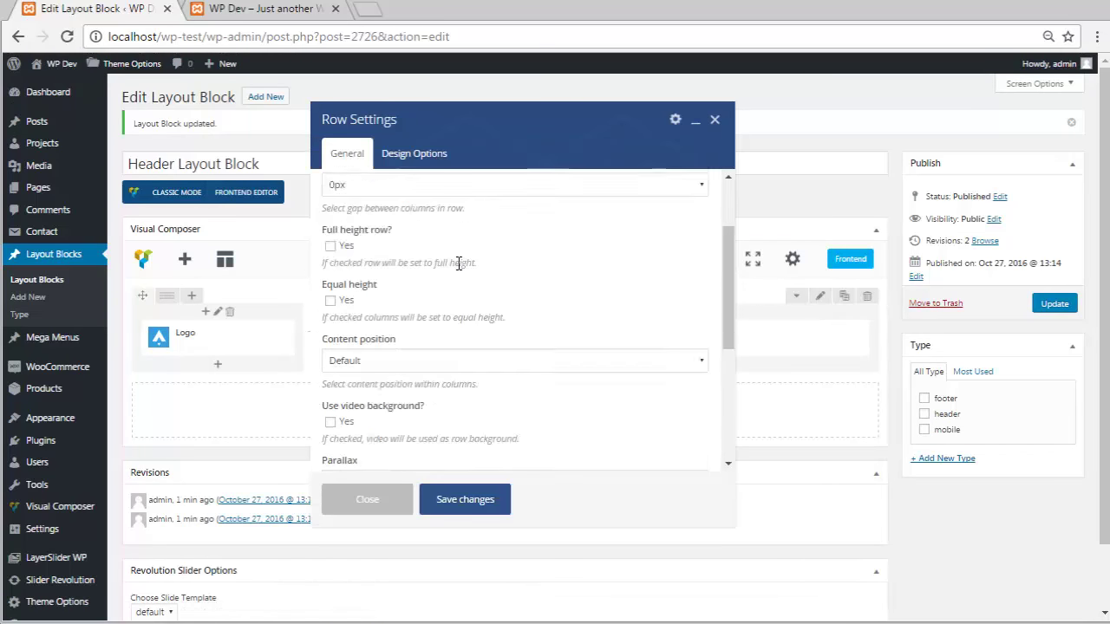
click(465, 501)
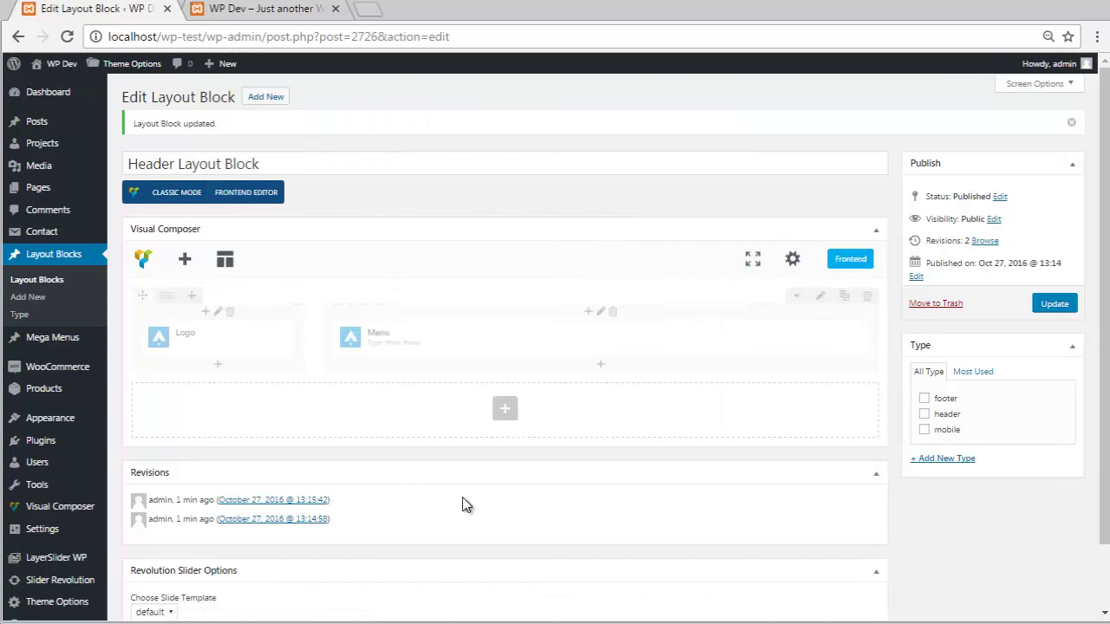
Step: Add an Aislin Logo element in a new row below, with its image alignment set to Center
click(502, 414)
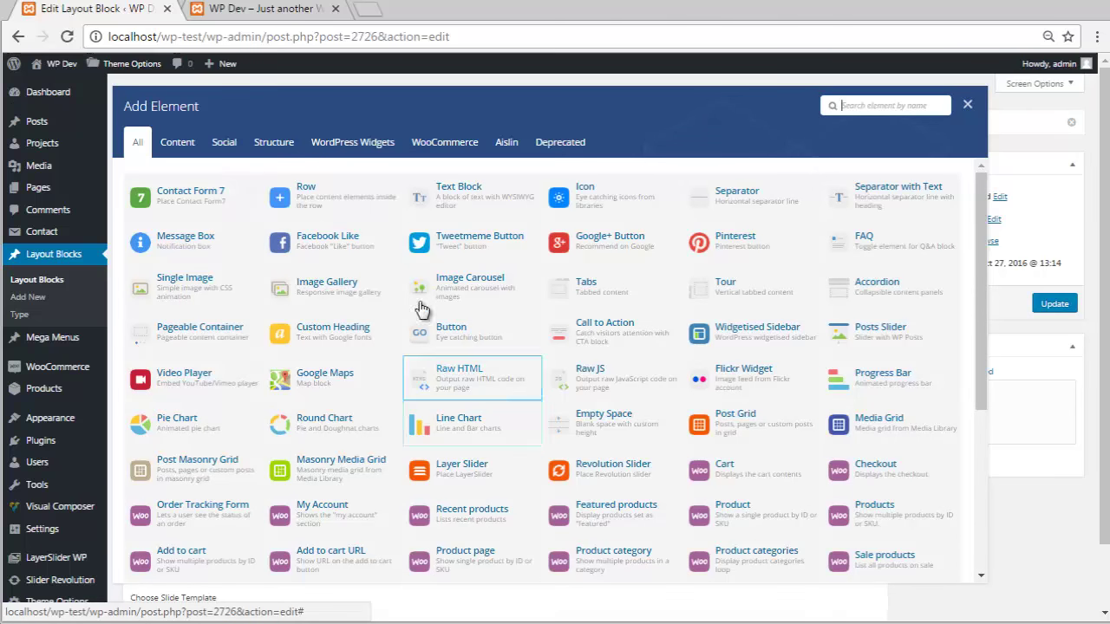
click(326, 201)
click(506, 431)
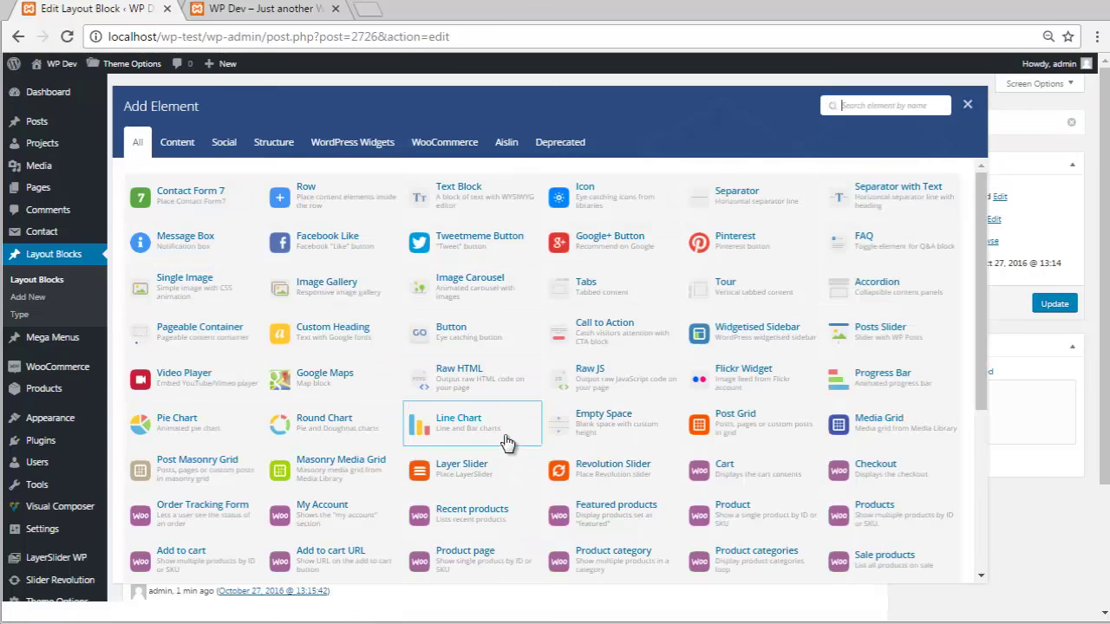
click(506, 142)
click(360, 216)
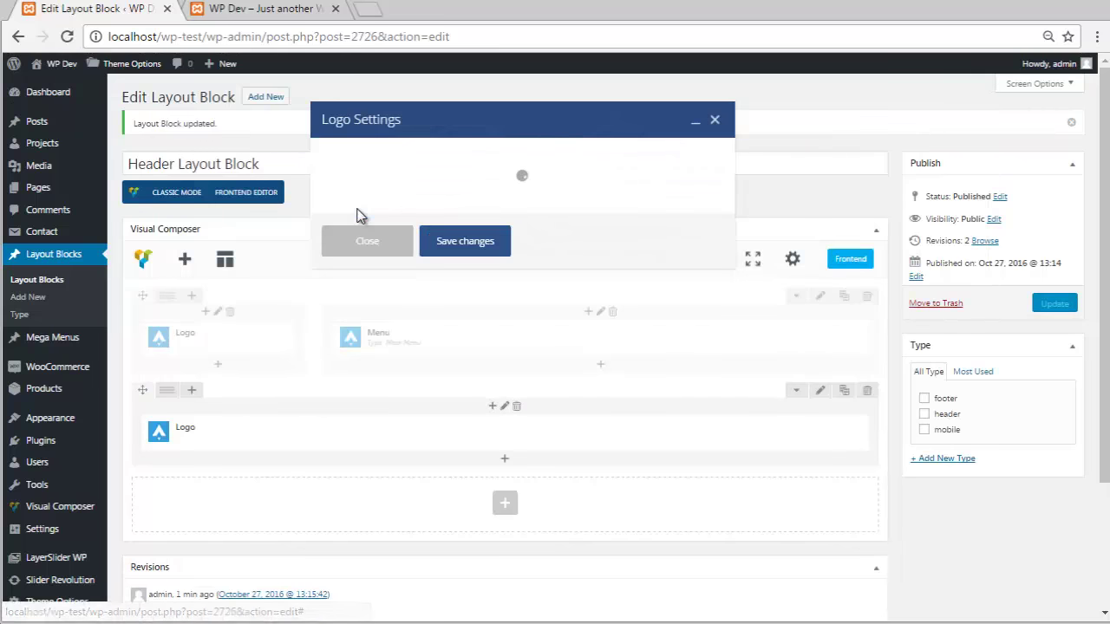
click(386, 213)
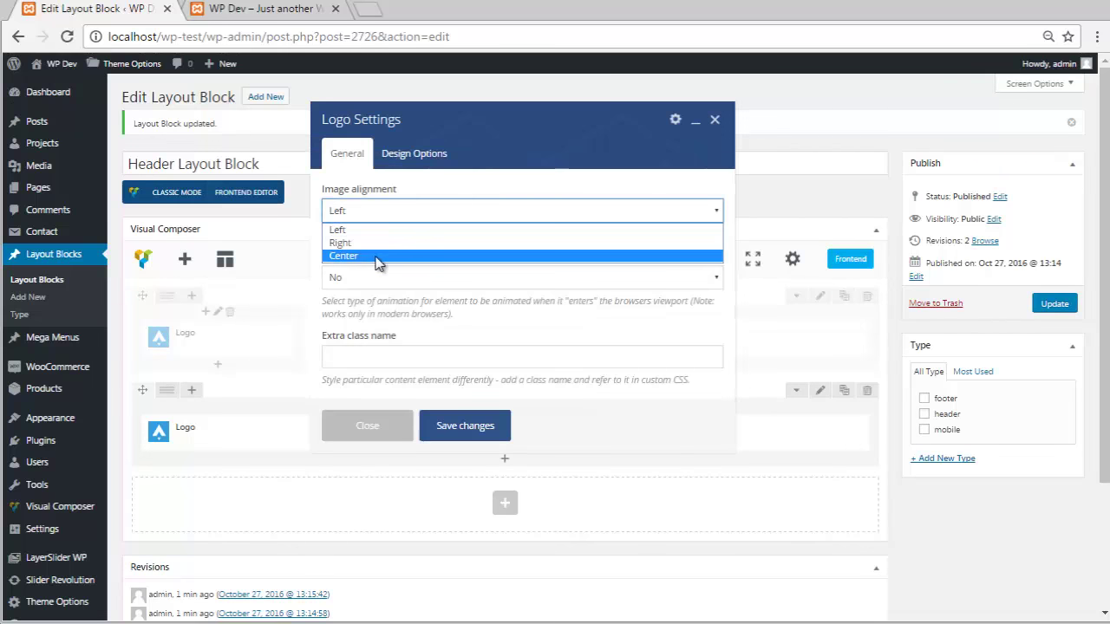
click(377, 256)
click(465, 426)
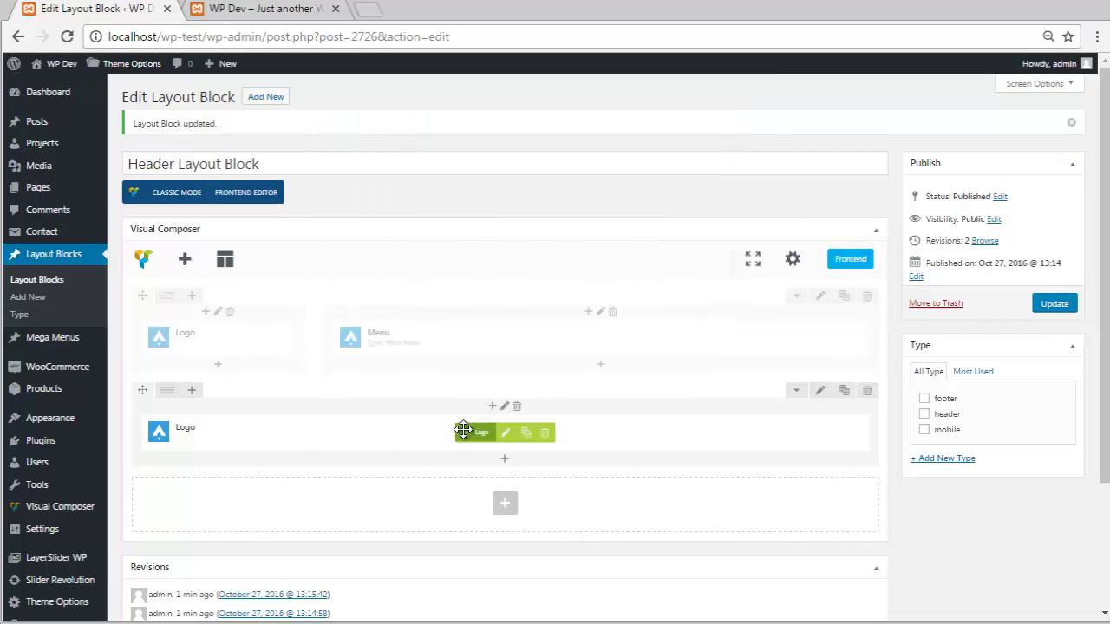
Step: Add an Aislin Menu element below the centered logo, with type Main Menu and position Center
click(505, 458)
click(506, 142)
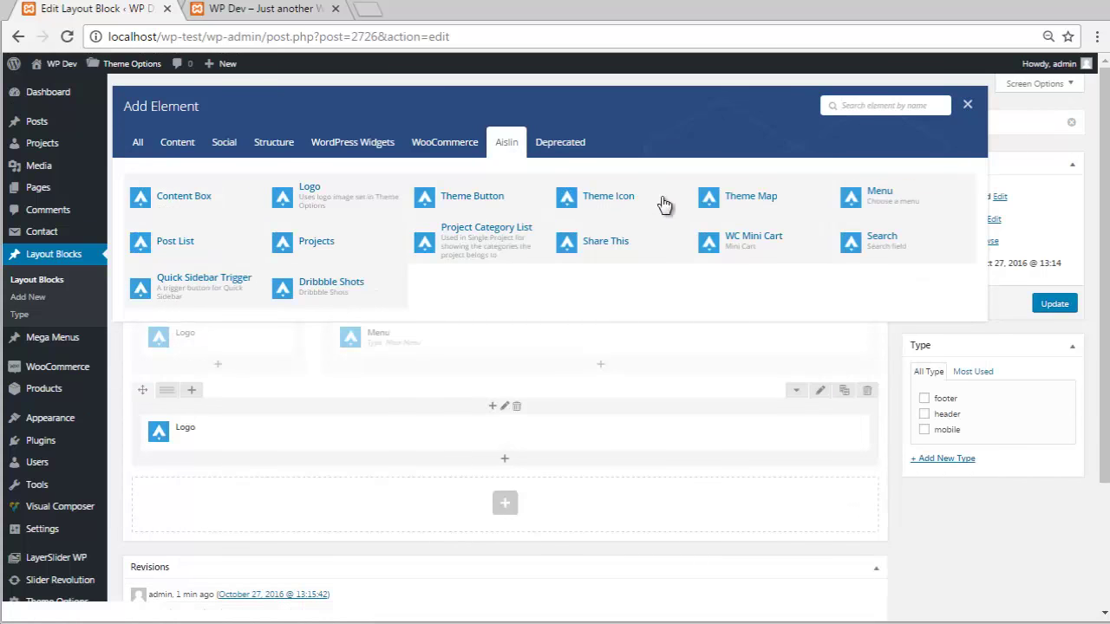
click(874, 198)
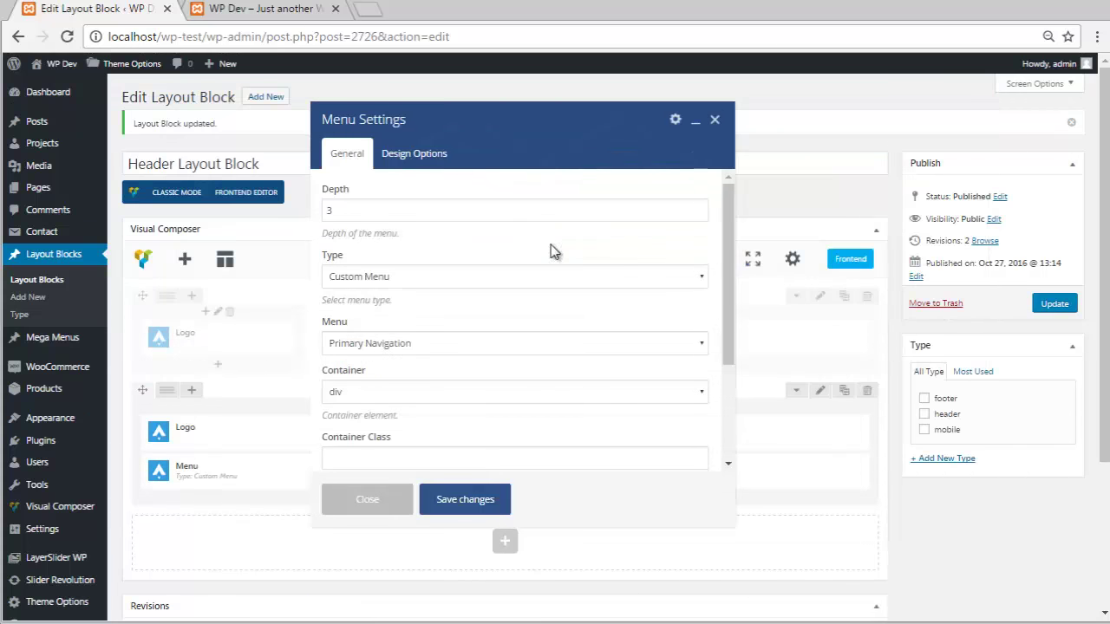
click(419, 277)
click(417, 311)
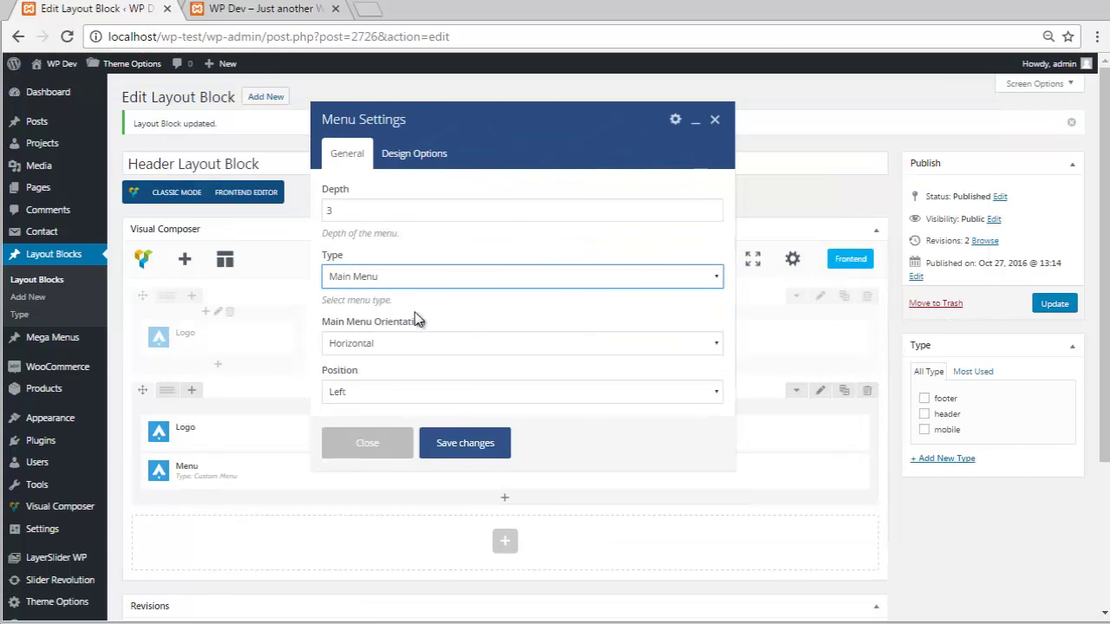
click(390, 397)
click(383, 438)
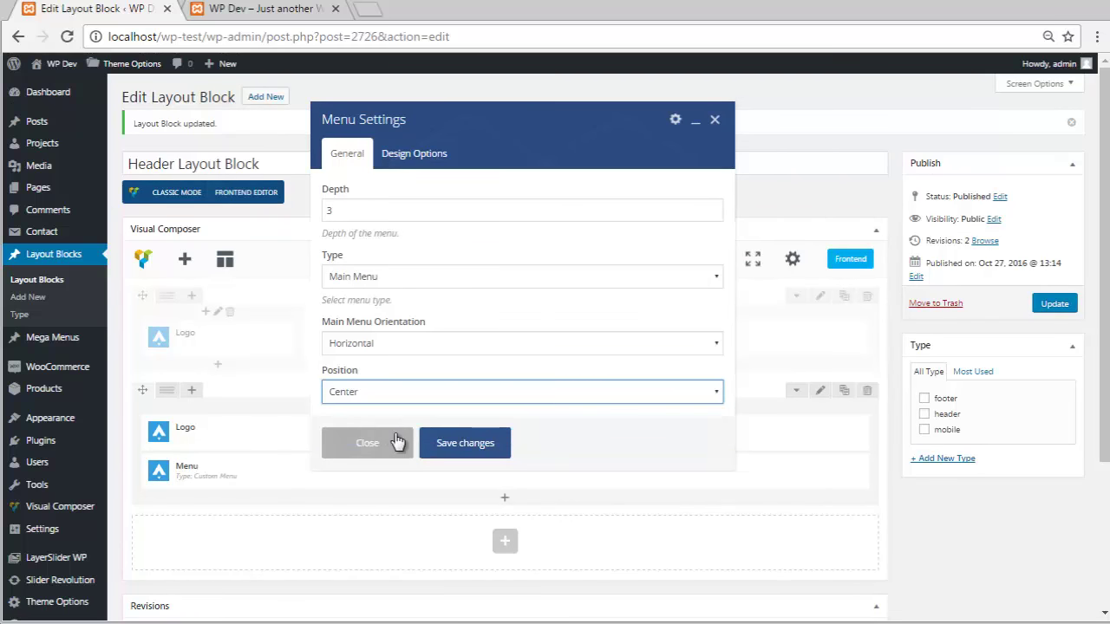
click(465, 443)
Step: Open the new row's CSS box design options, save the row settings, and update the layout block
click(820, 391)
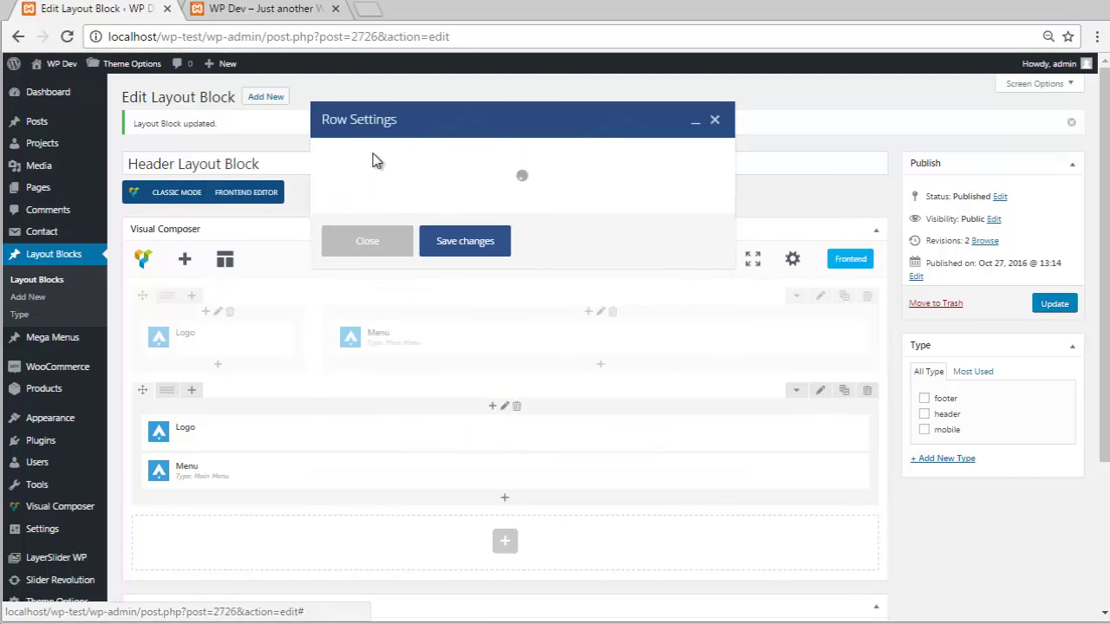
click(404, 157)
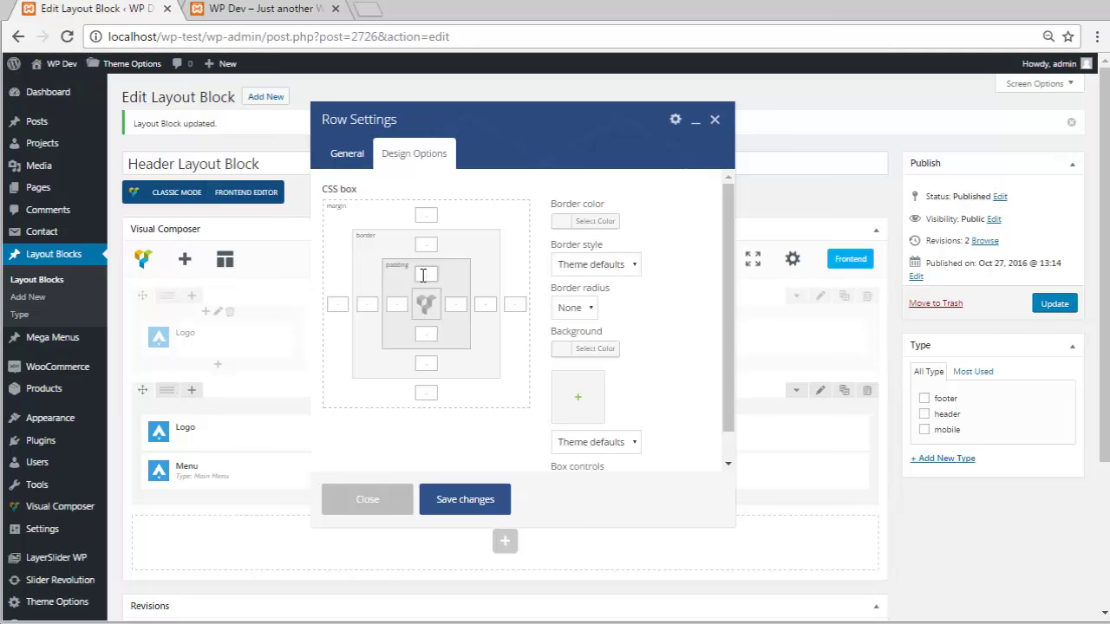
click(462, 500)
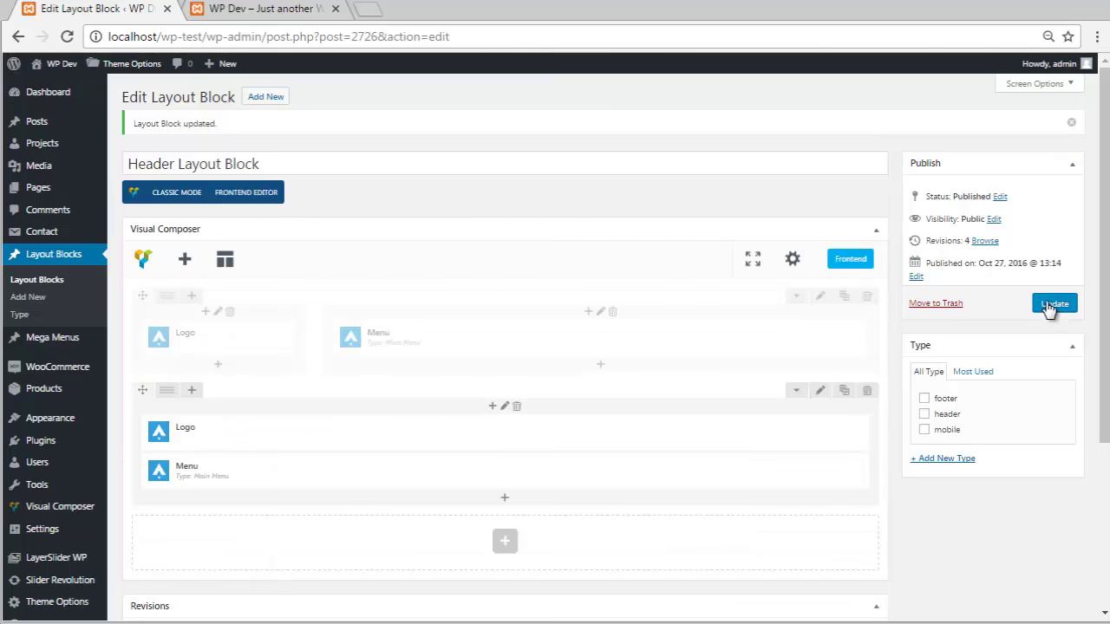
Step: Reload the site's home page to check the header with the centered logo and menu
click(276, 11)
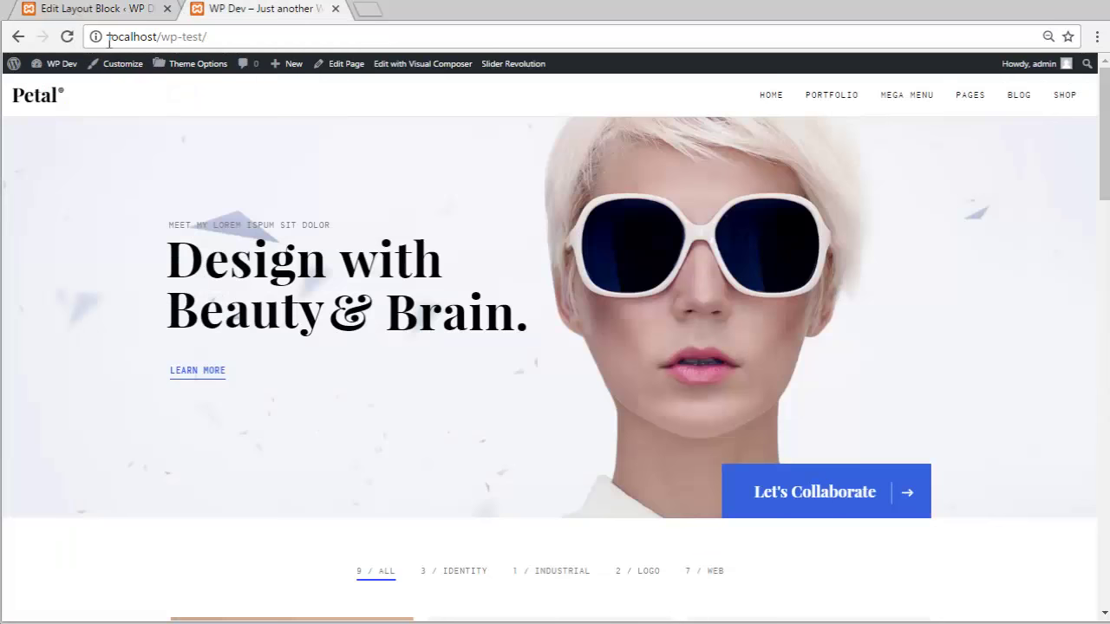
click(68, 38)
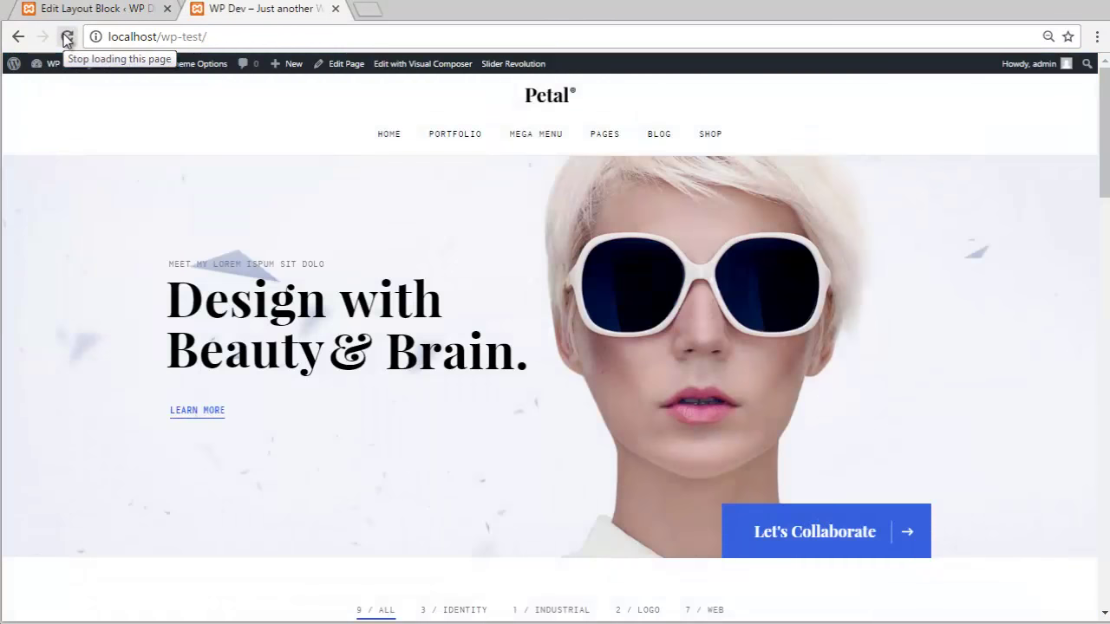
Step: Return to the layout block editor, disable the centered logo and menu row, and save its settings
click(73, 10)
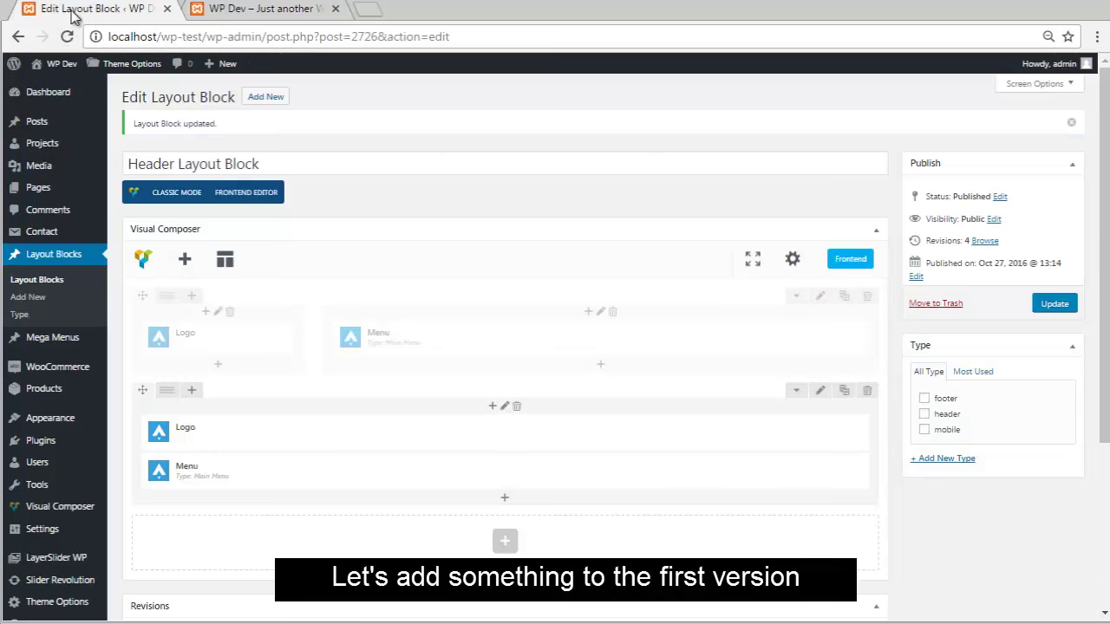
click(821, 393)
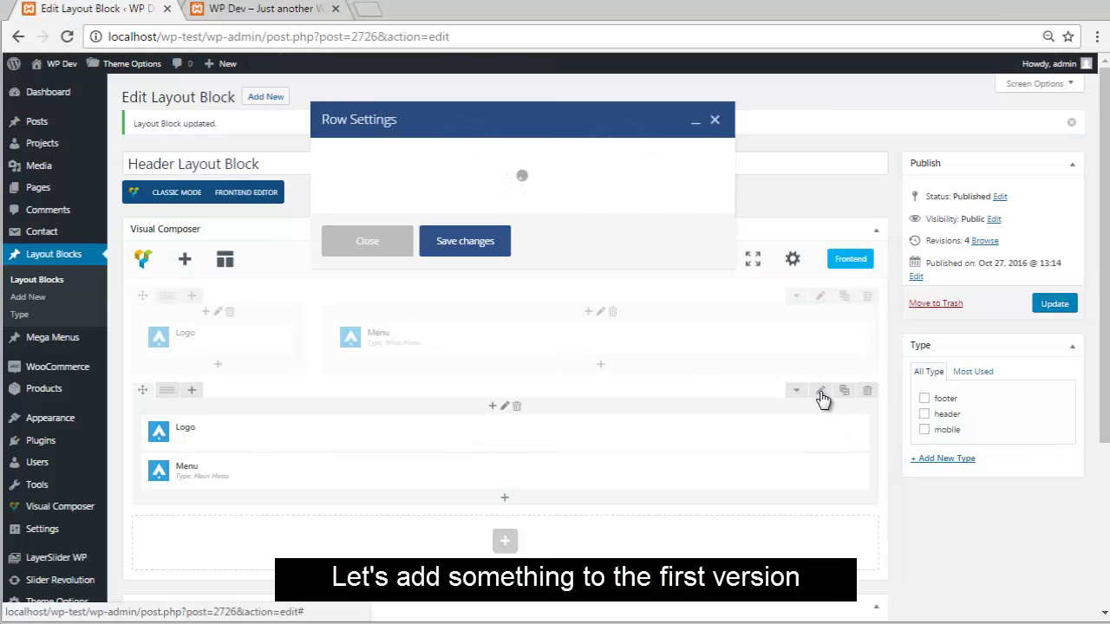
scroll(423, 354, down, 5)
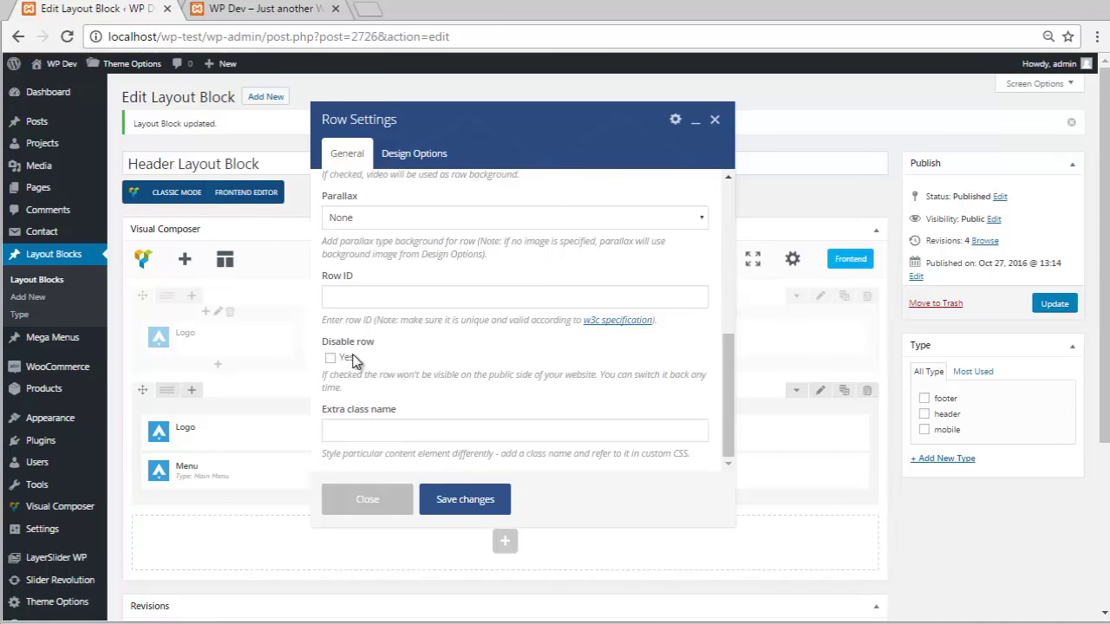
click(465, 501)
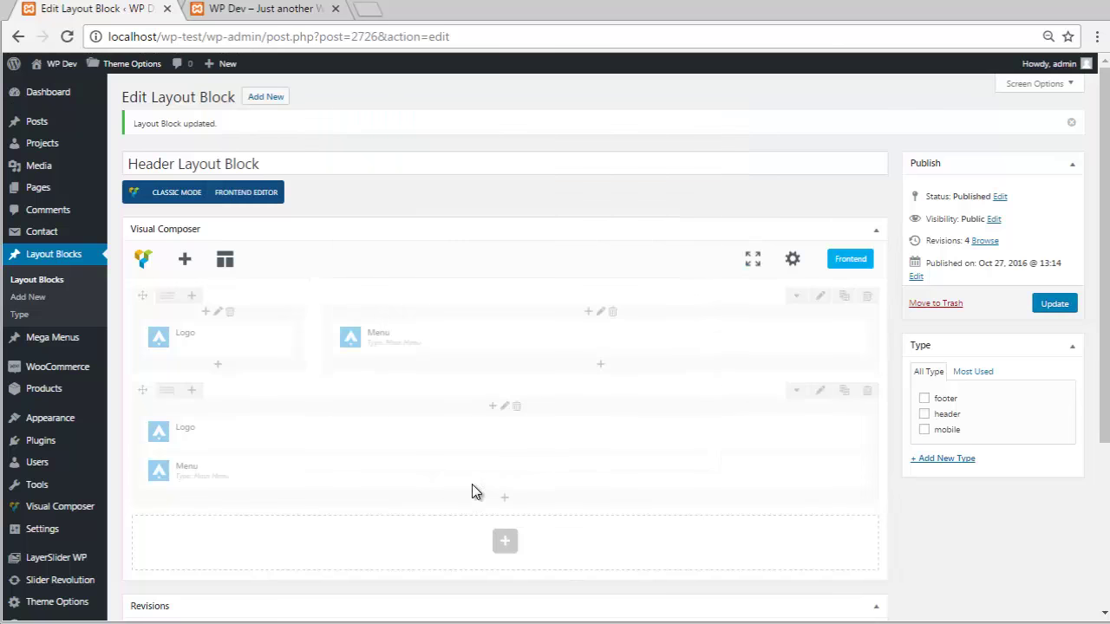
Step: Re-enable the first row with the two-column logo and menu, set its row stretch to Default, and save
click(821, 298)
scroll(363, 364, down, 5)
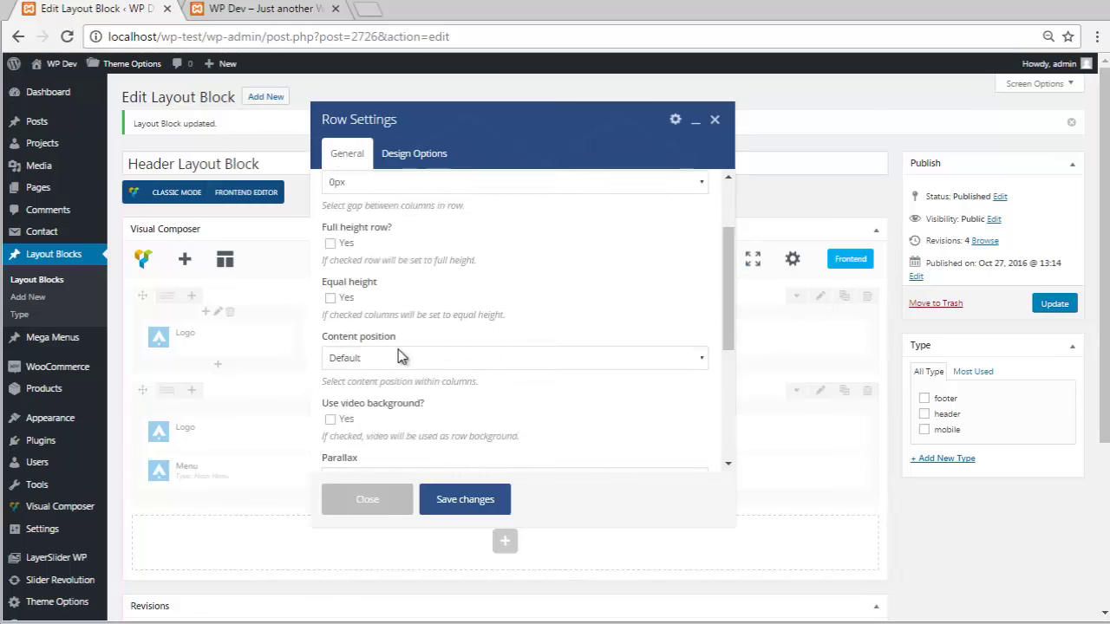
scroll(363, 364, down, 2)
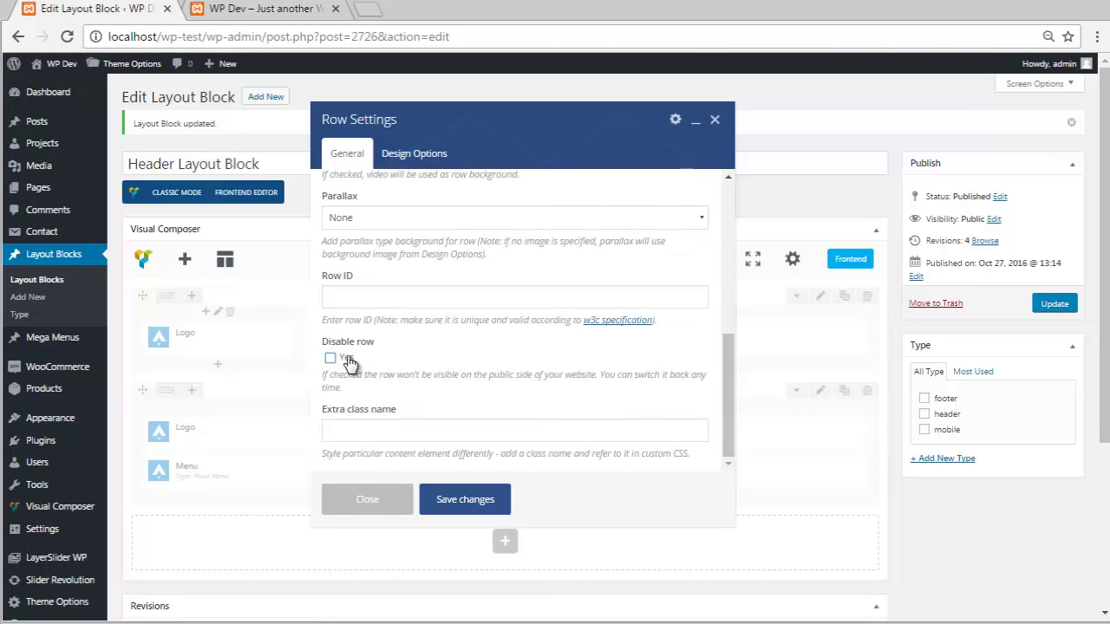
scroll(457, 312, up, 7)
click(422, 212)
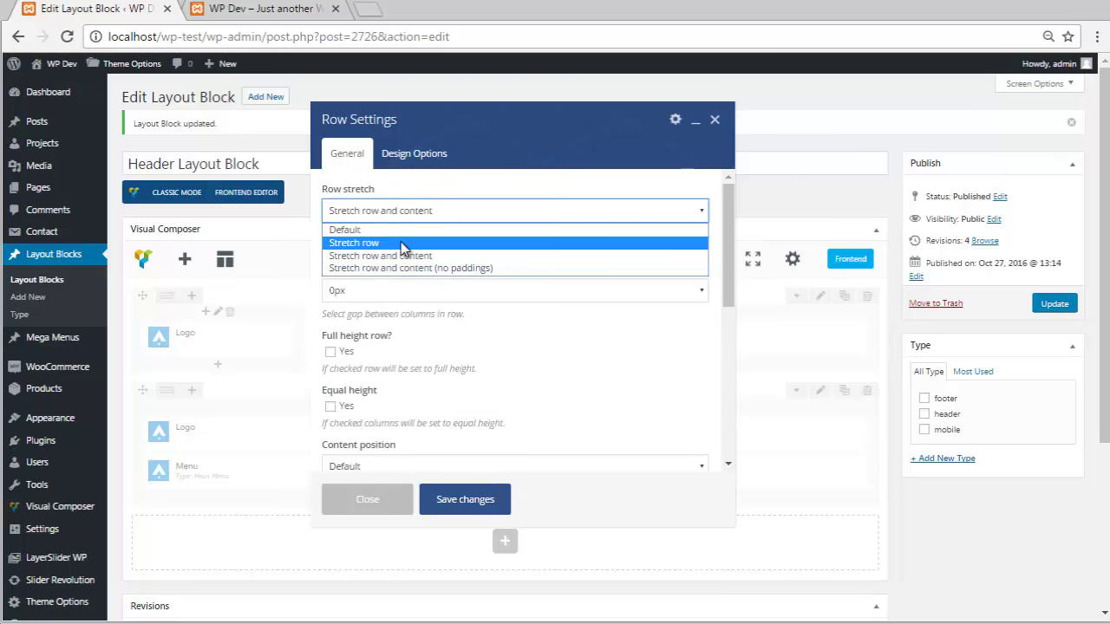
click(425, 227)
click(465, 499)
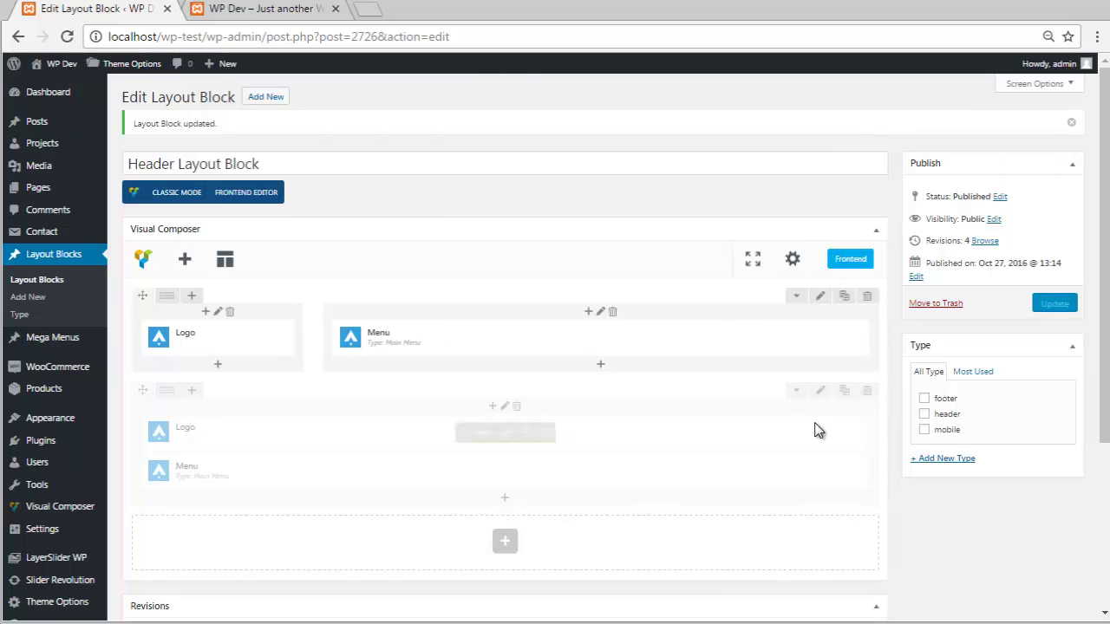
Step: Add a new row below the existing ones and split it into two equal columns
scroll(679, 470, down, 1)
scroll(678, 470, down, 2)
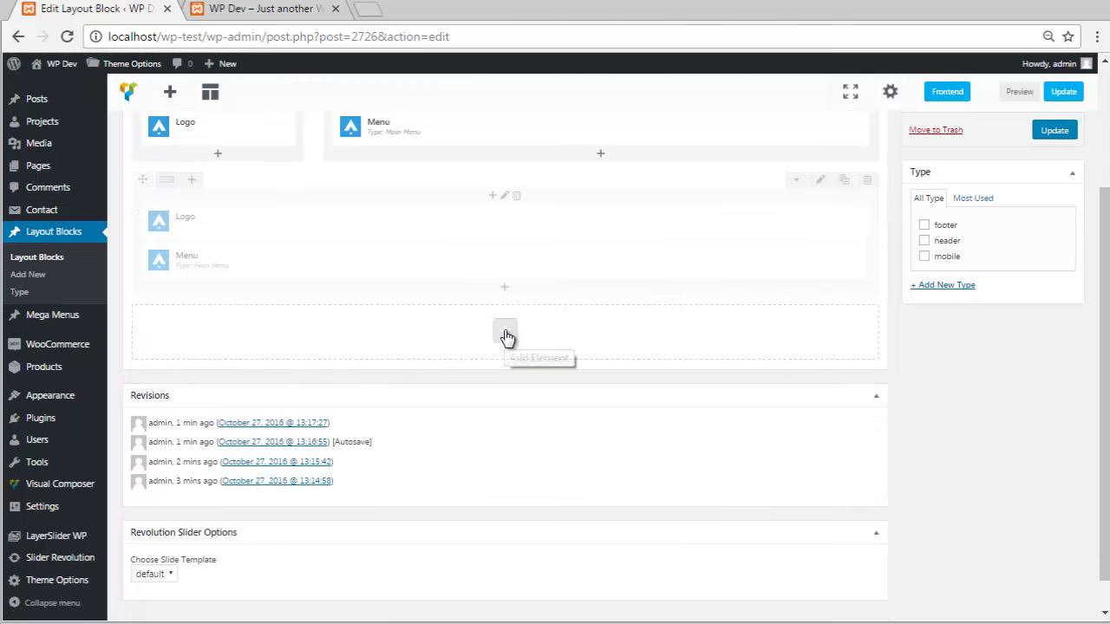
click(507, 335)
click(364, 229)
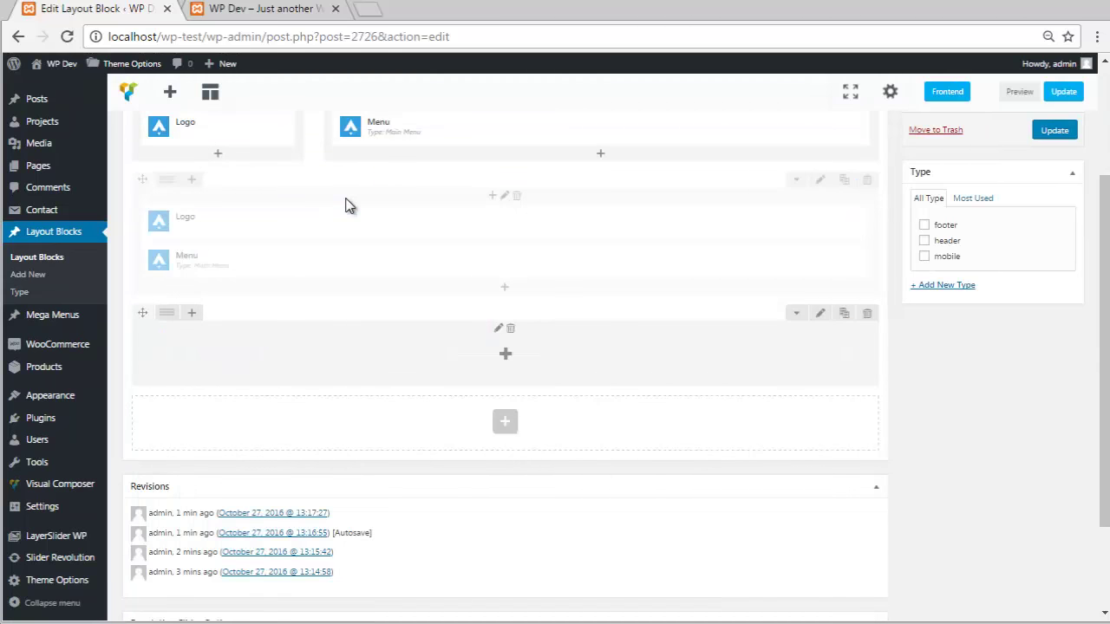
click(192, 319)
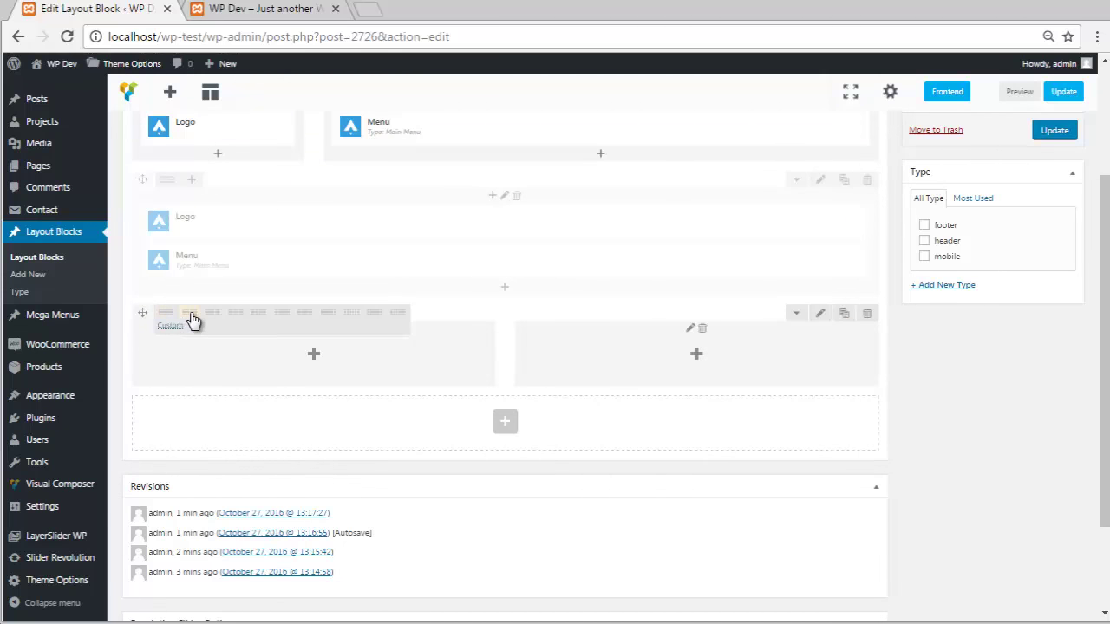
Step: Add a Custom Heading to the new row's first column with element tag p and the theme default font family, and save it
click(316, 356)
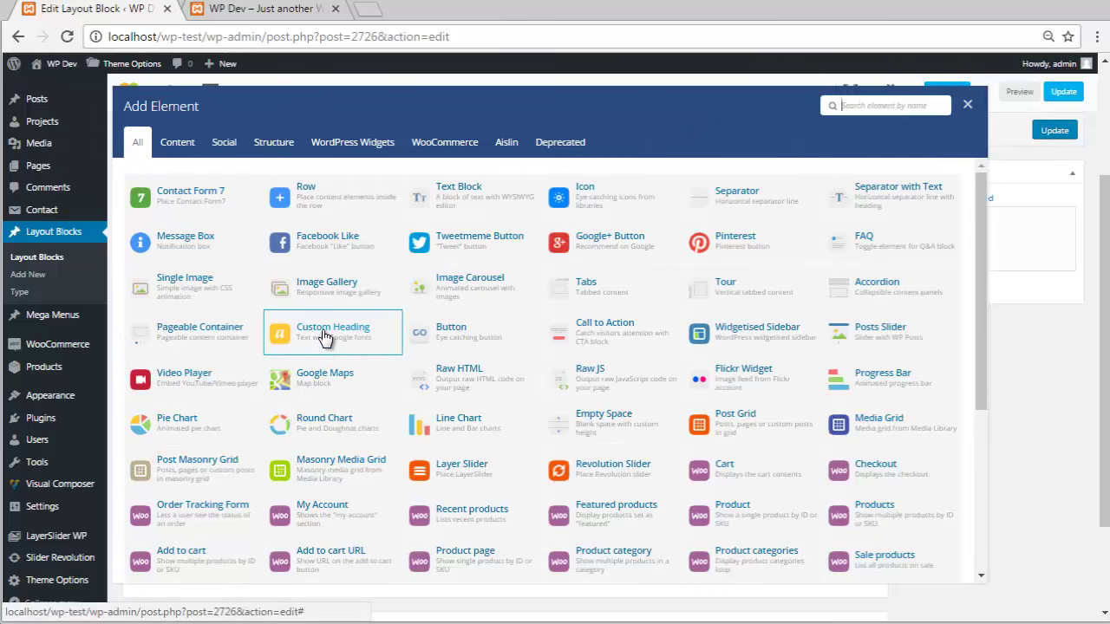
click(323, 336)
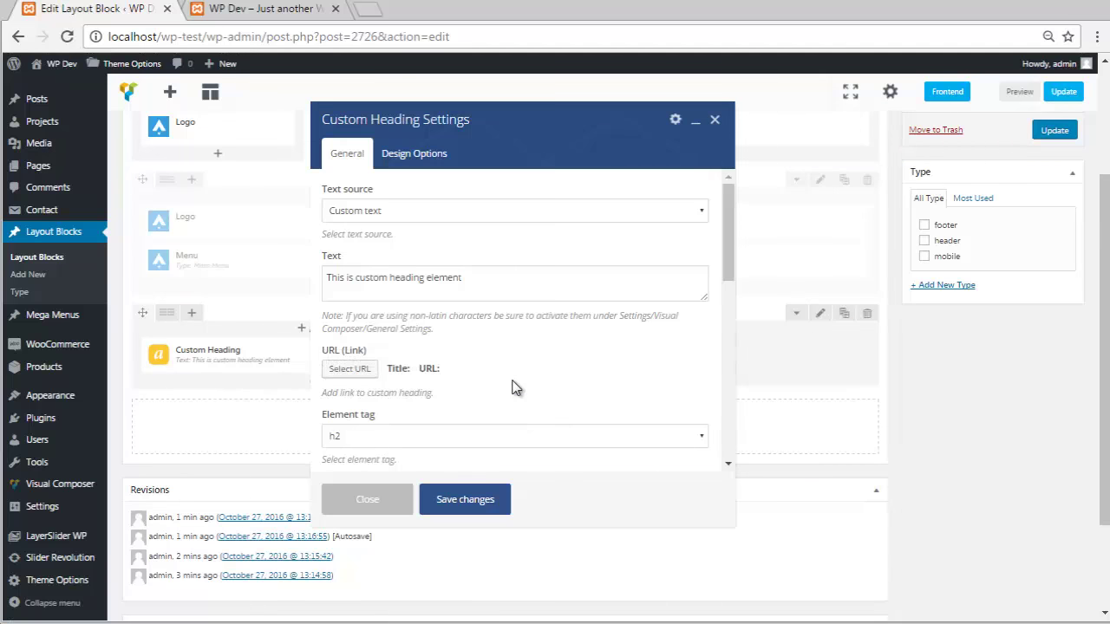
scroll(386, 316, down, 2)
click(360, 263)
click(355, 347)
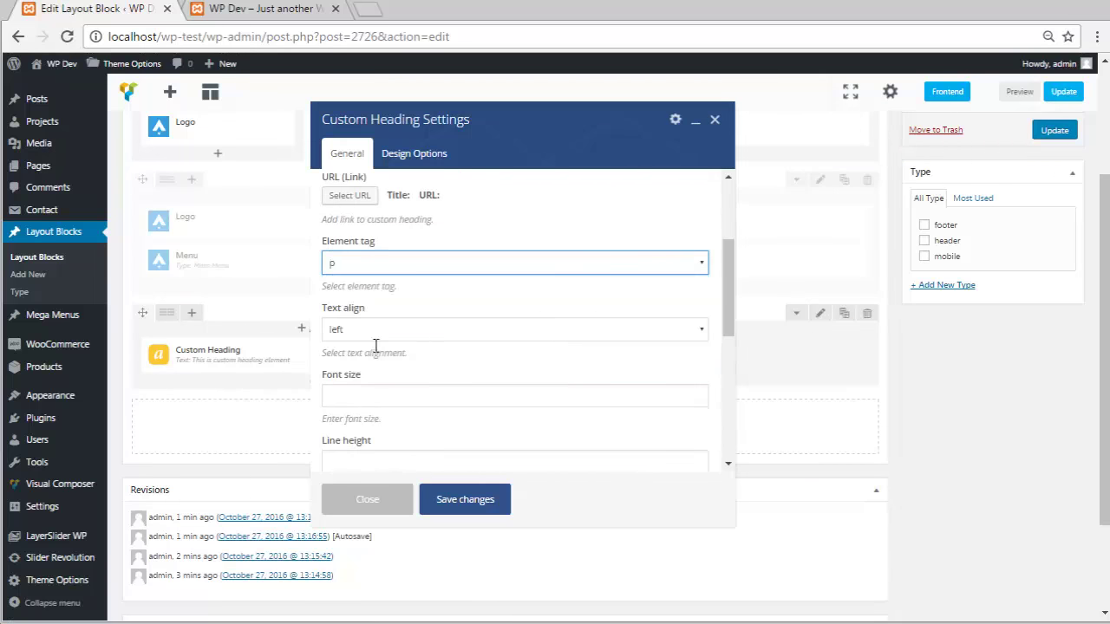
scroll(419, 344, down, 2)
scroll(419, 344, up, 1)
scroll(421, 344, down, 3)
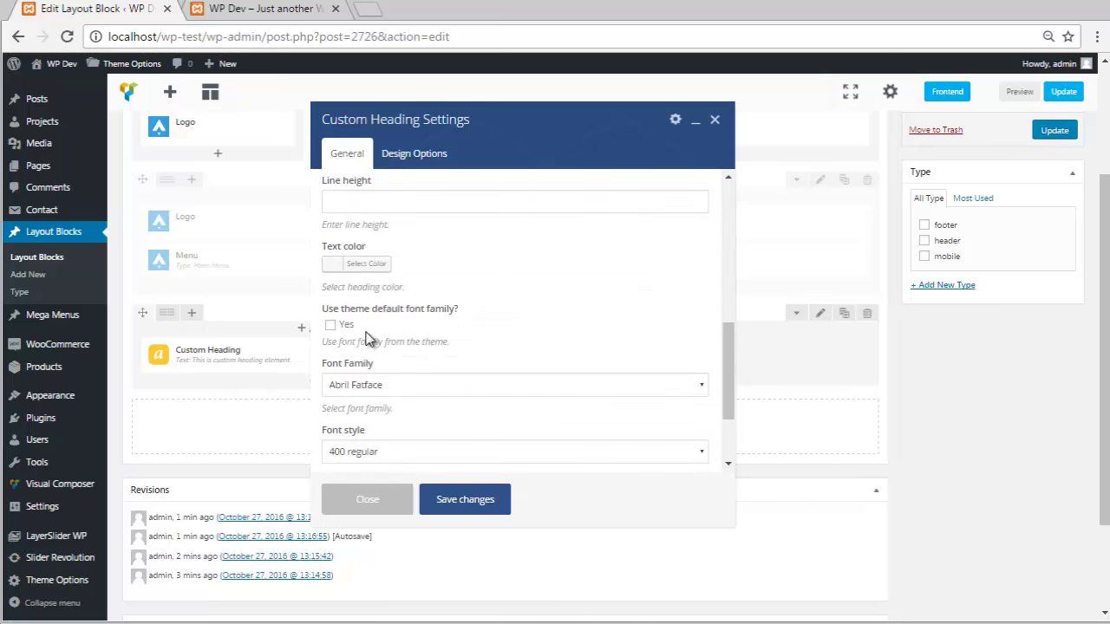
click(342, 325)
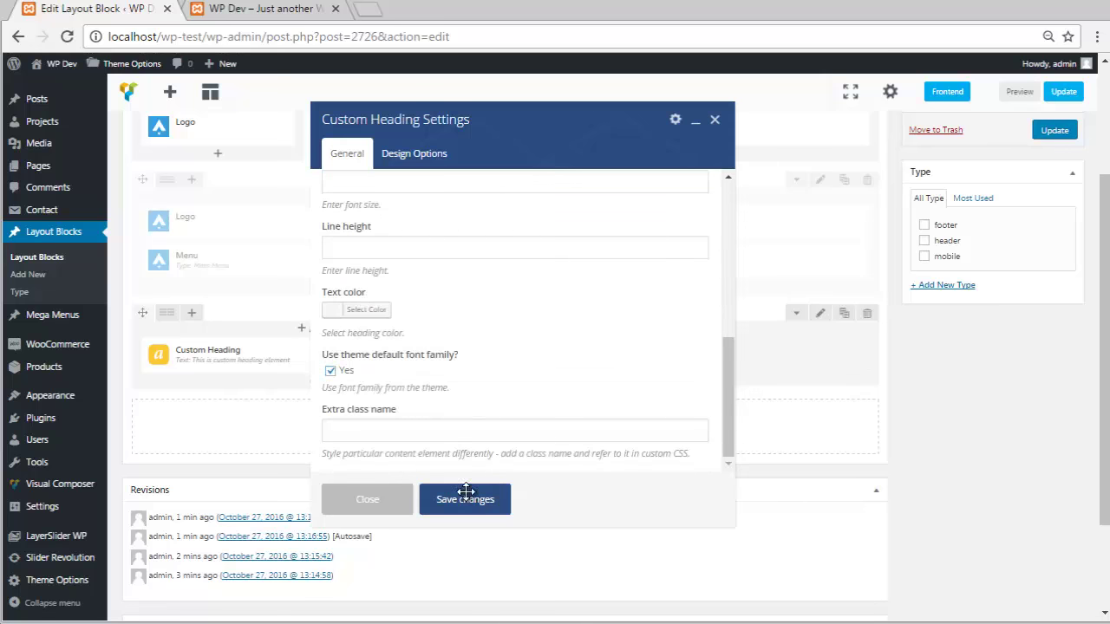
click(466, 499)
Step: Duplicate the custom heading, move the copy to the row's second column, and set its text align to right
click(351, 355)
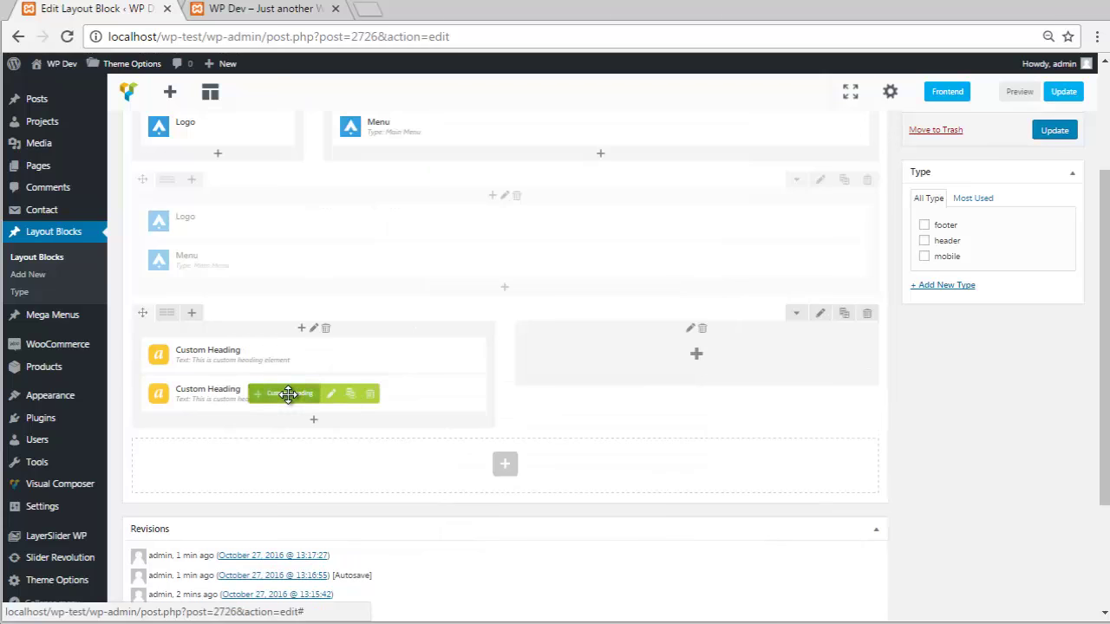
drag(289, 394, 651, 372)
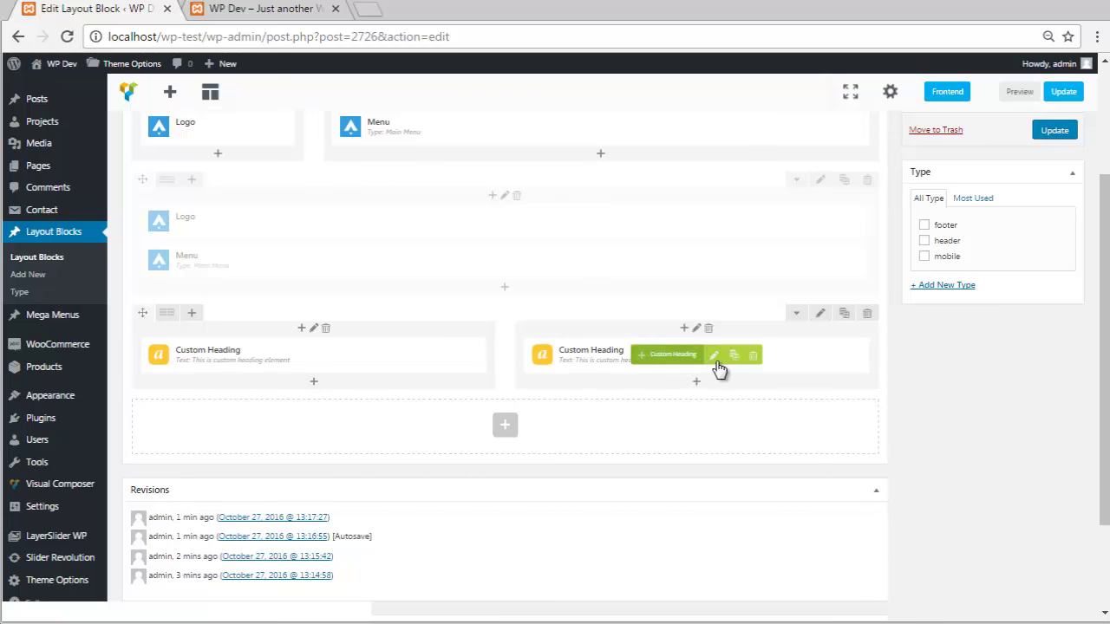
click(714, 357)
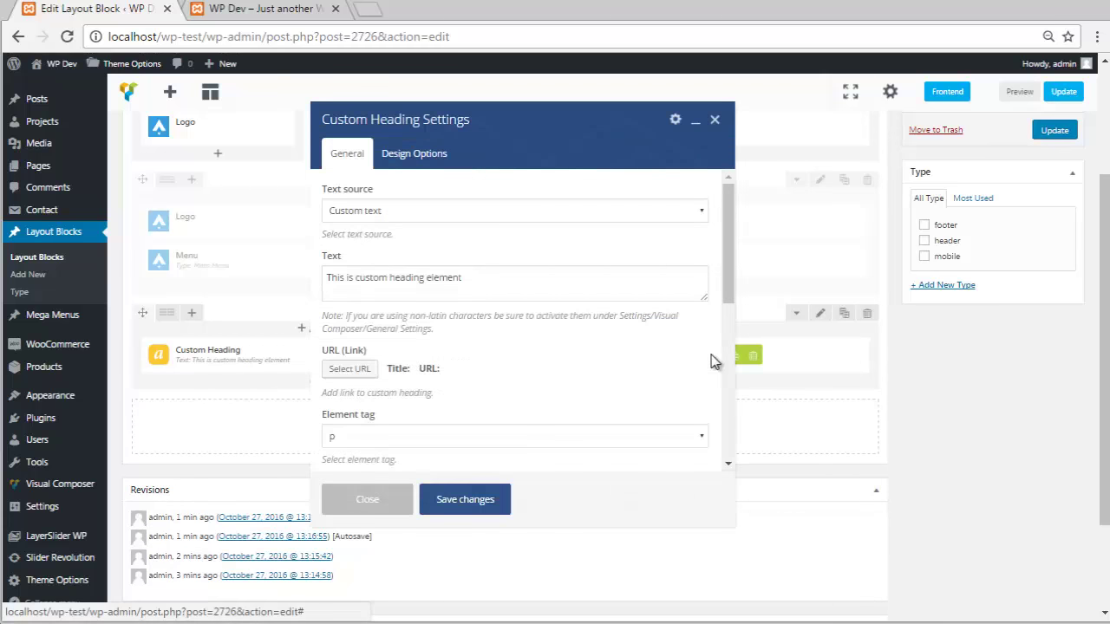
scroll(543, 365, down, 2)
click(400, 245)
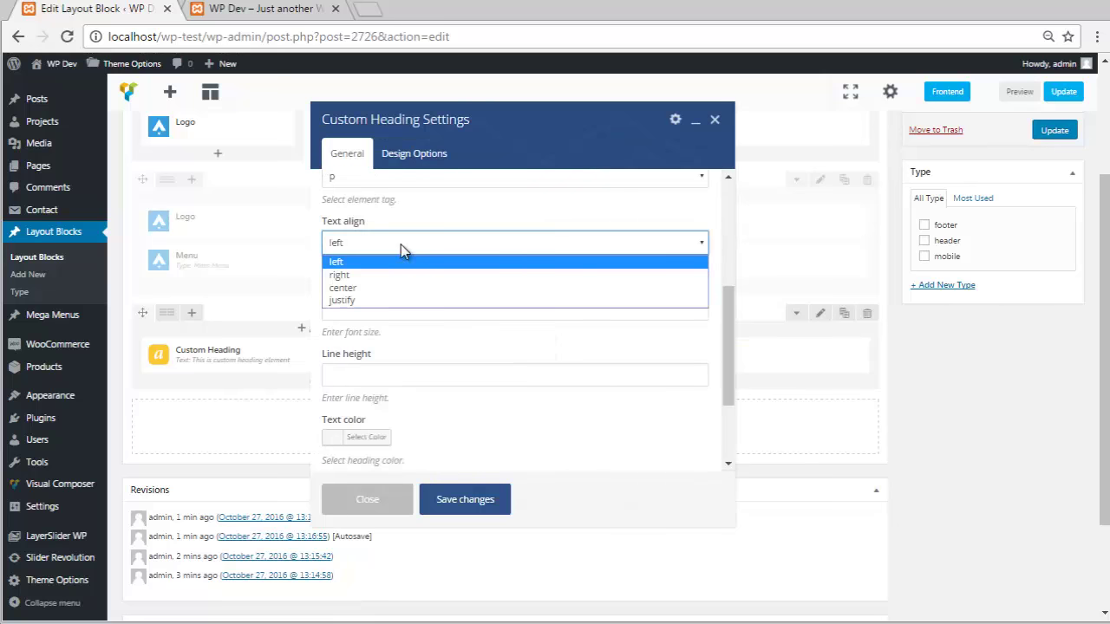
click(391, 275)
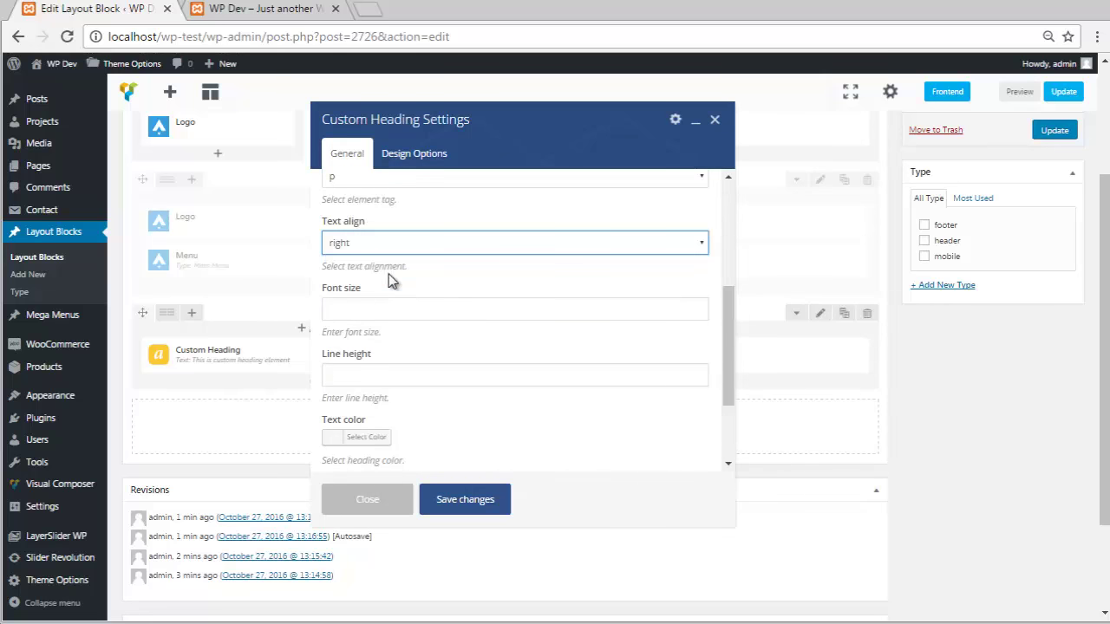
click(469, 501)
Step: Give the custom heading row a light grey background colour in its design options
click(820, 314)
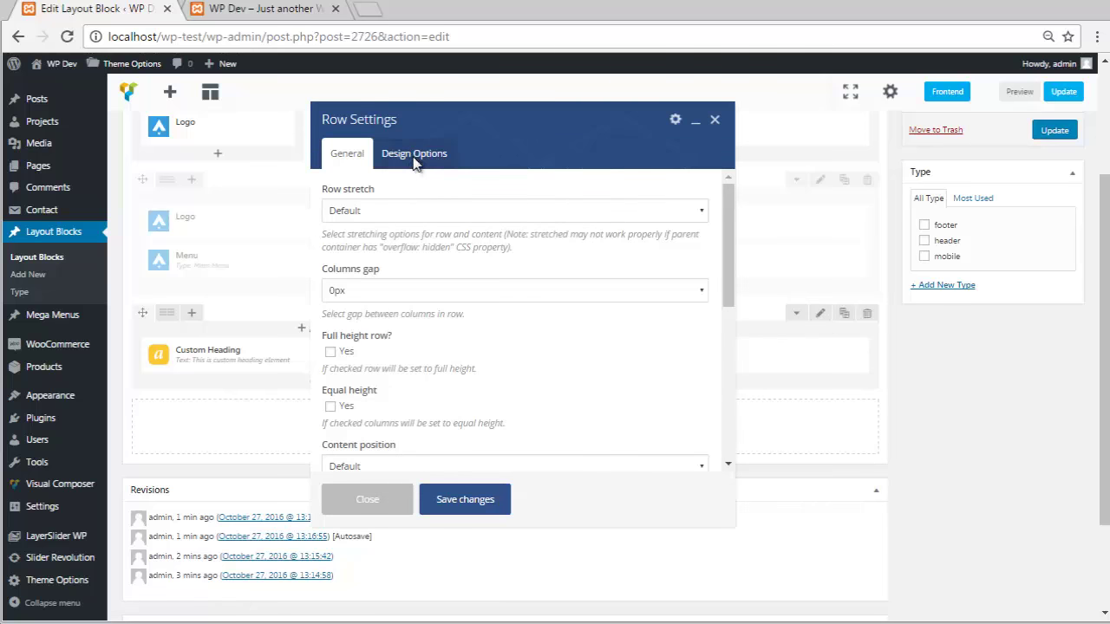
click(425, 155)
click(574, 352)
click(533, 385)
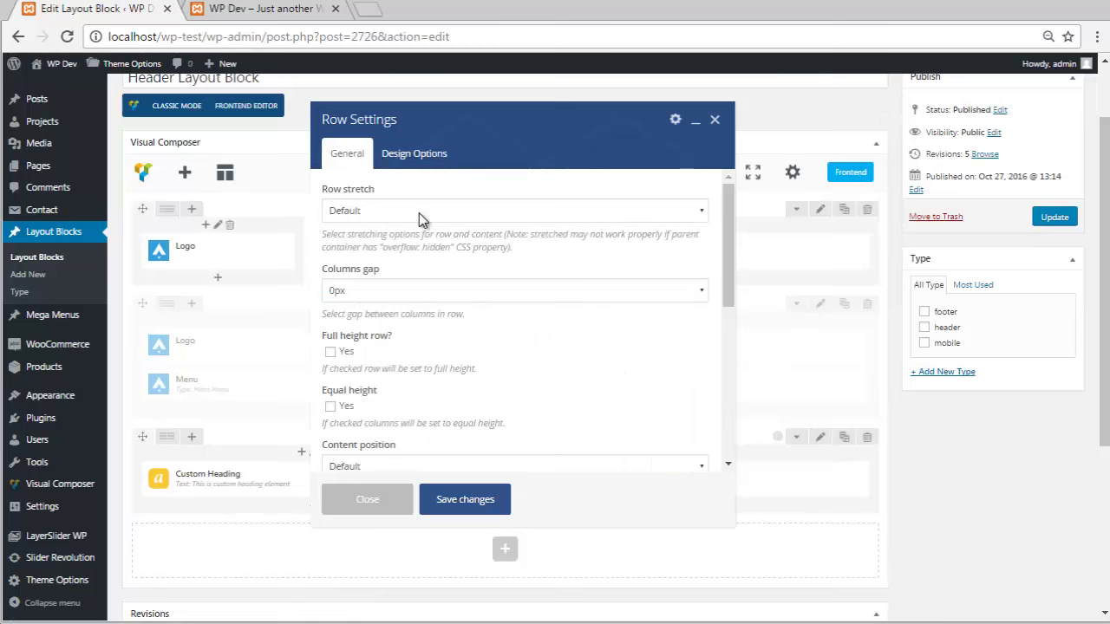
Step: Set the custom heading row's stretch to Stretch row, save it, and move the row above the logo and menu rows
click(419, 212)
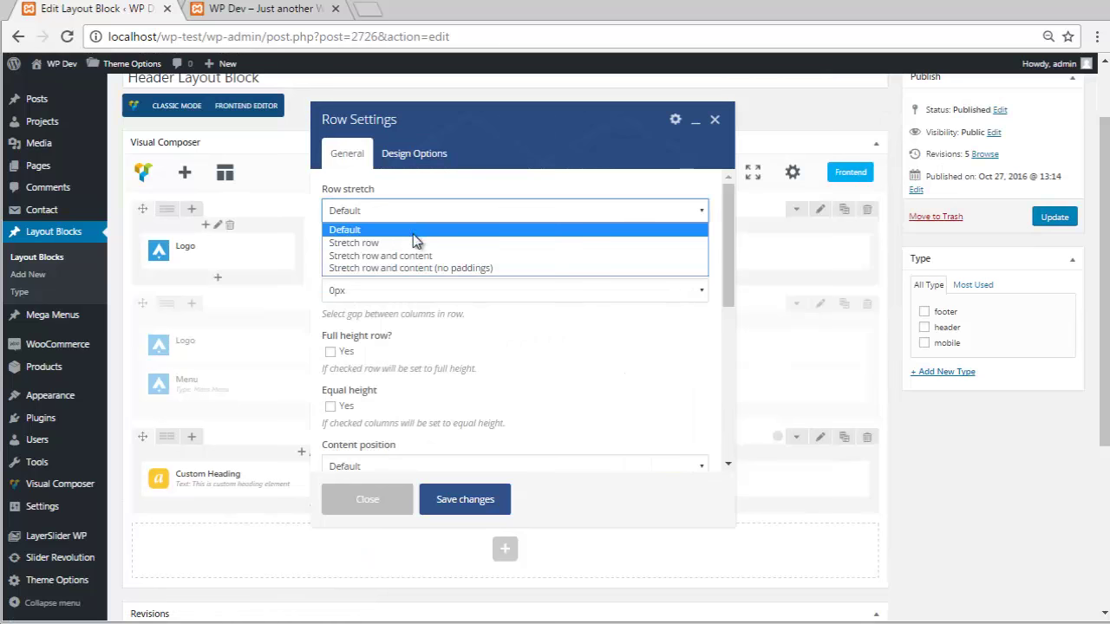
click(419, 243)
click(474, 493)
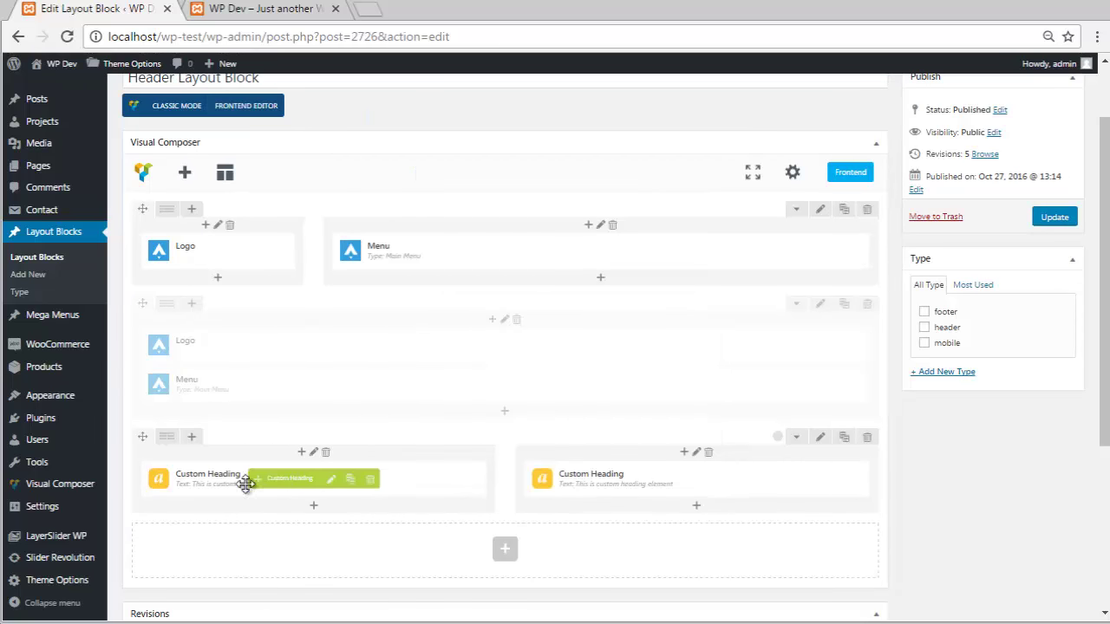
drag(136, 438, 141, 199)
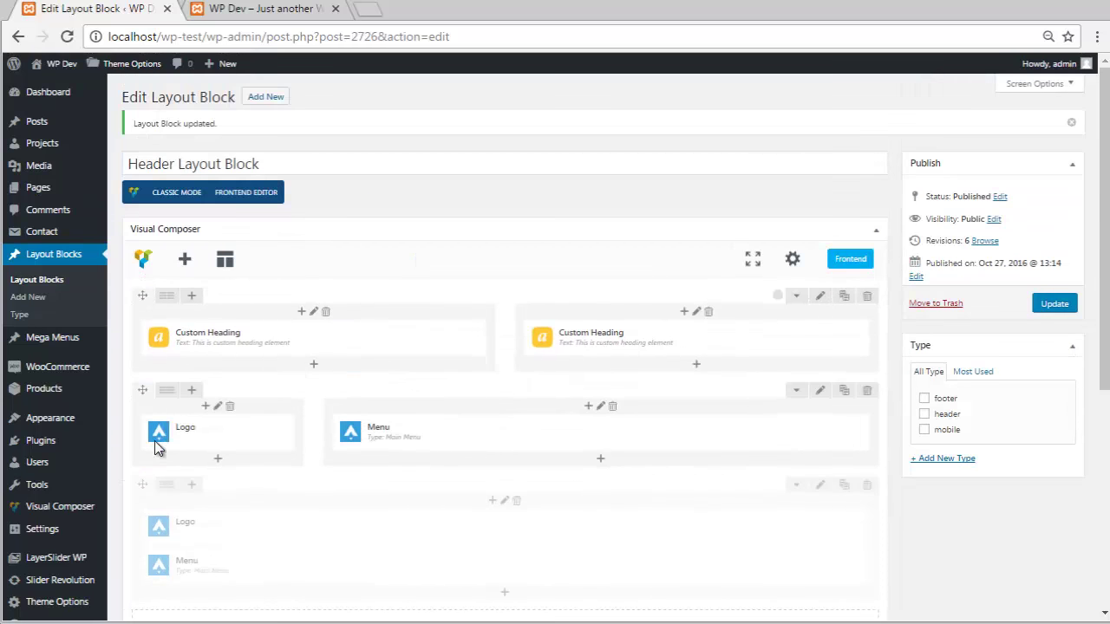
Step: Adjust the top padding of the Logo column and the Menu column in the active two-column row, saving each
click(218, 406)
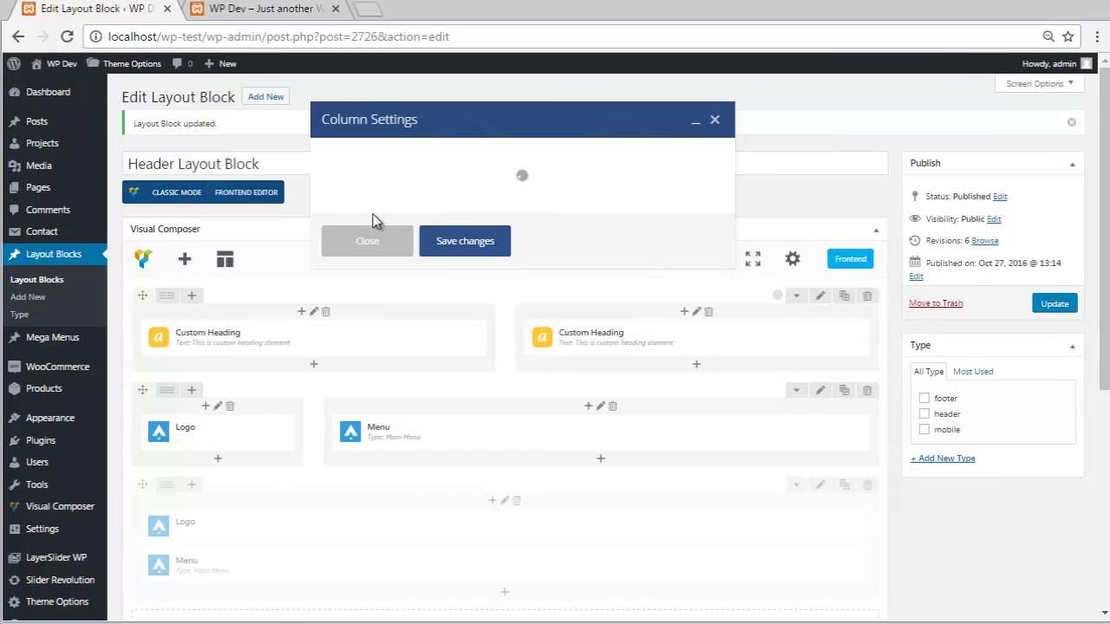
click(414, 156)
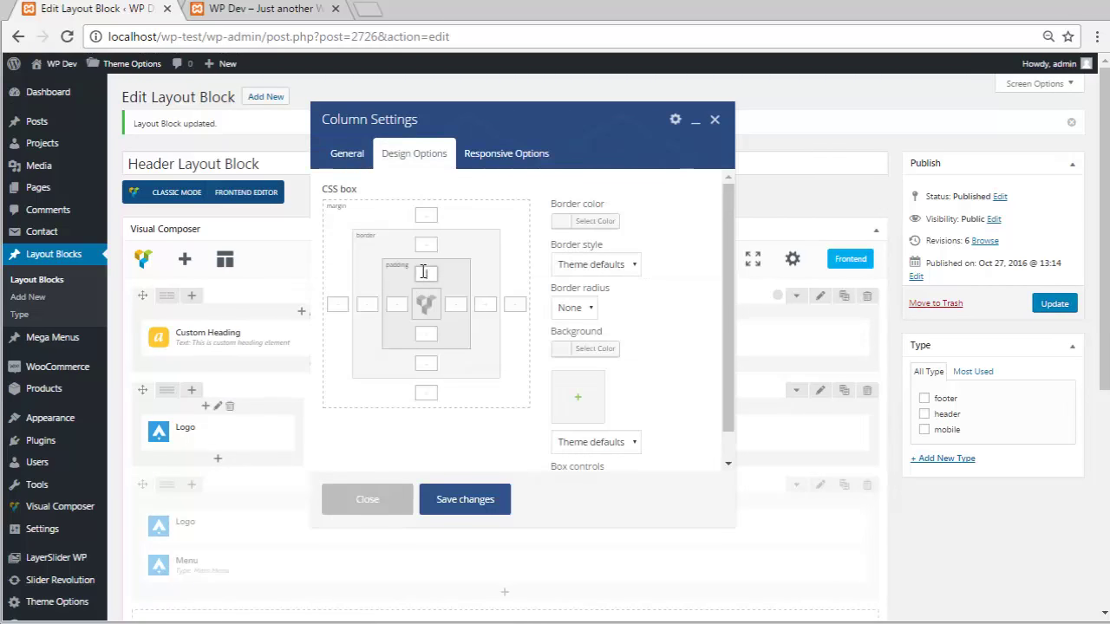
click(465, 500)
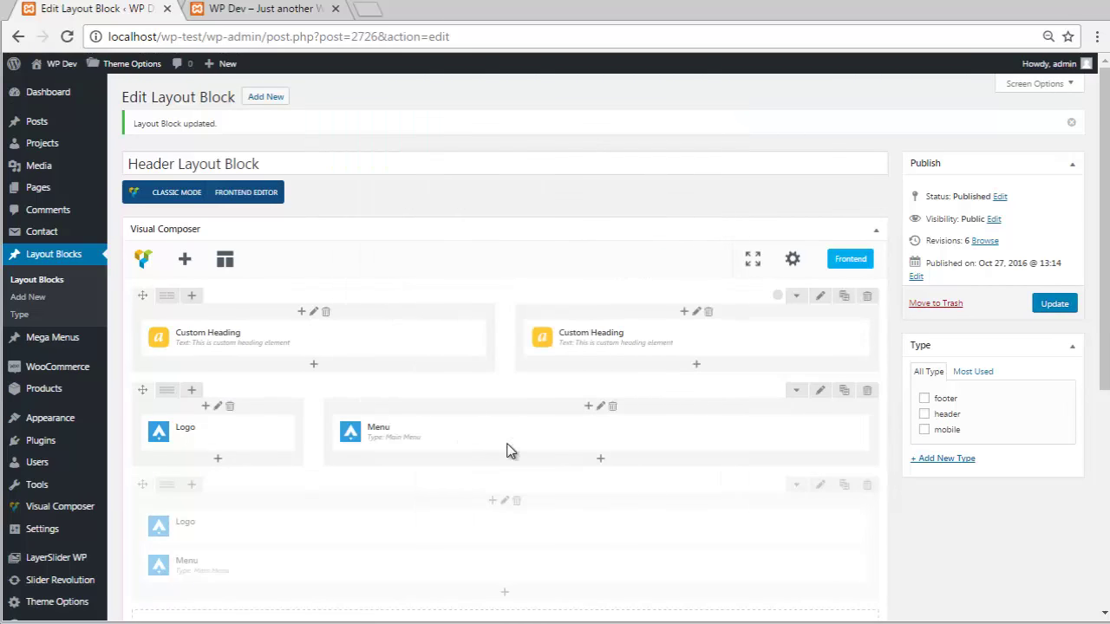
click(600, 406)
click(415, 153)
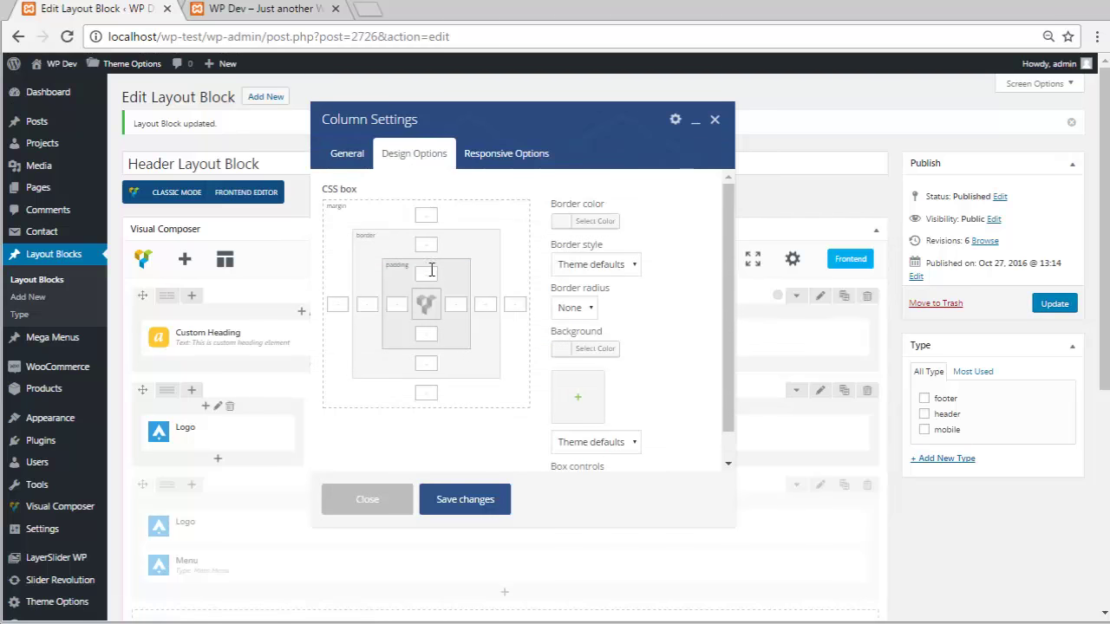
click(464, 499)
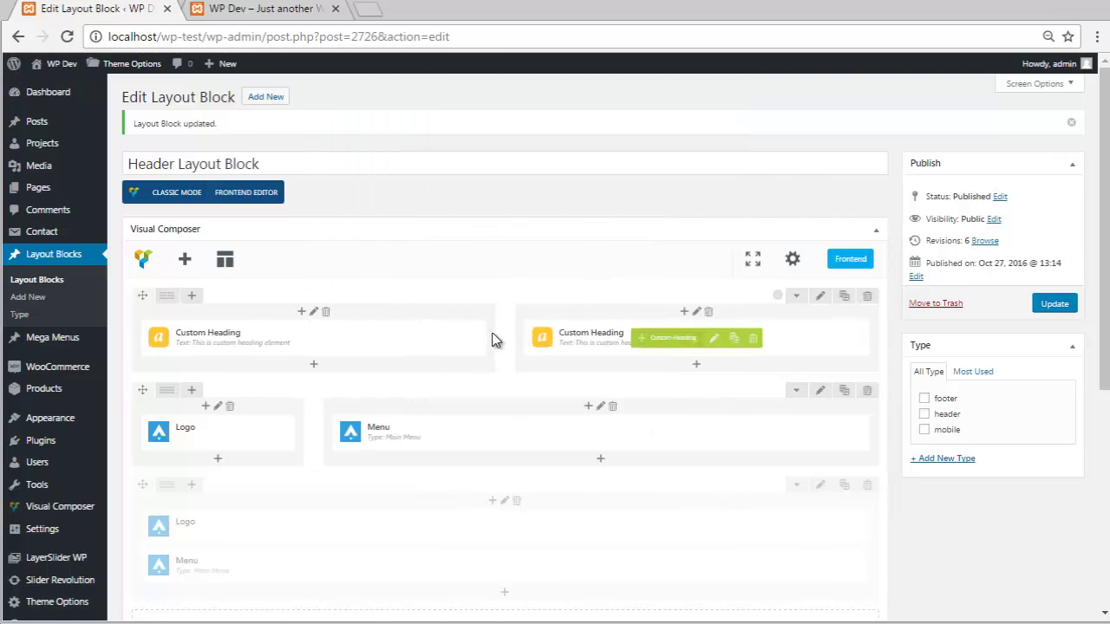
Step: Set the top padding of both custom heading columns to 10 and save each column's settings
click(314, 311)
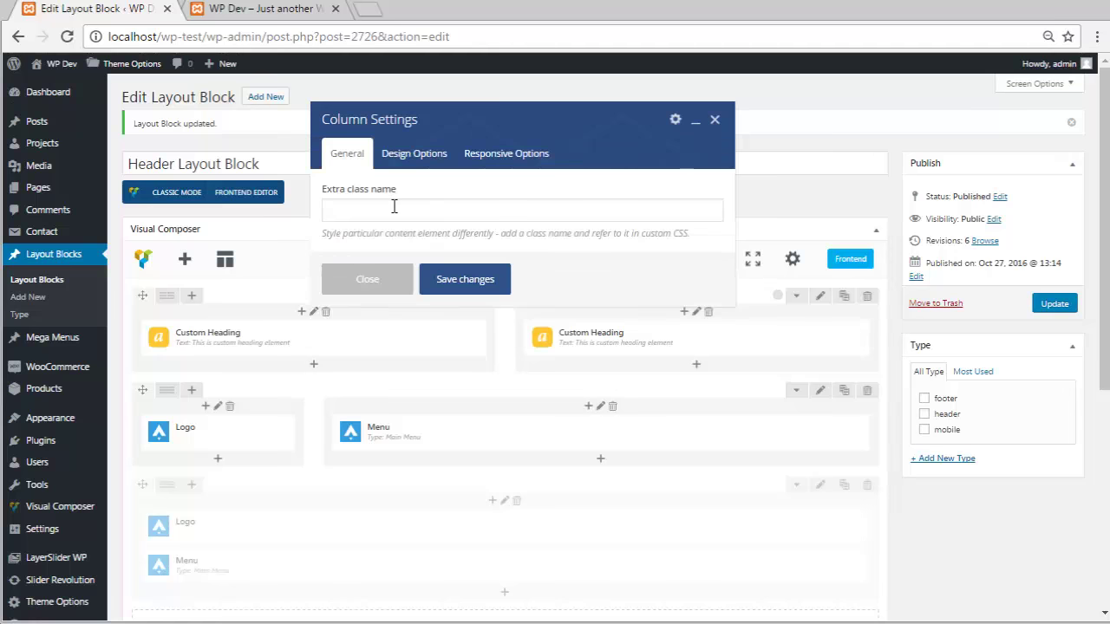
click(409, 156)
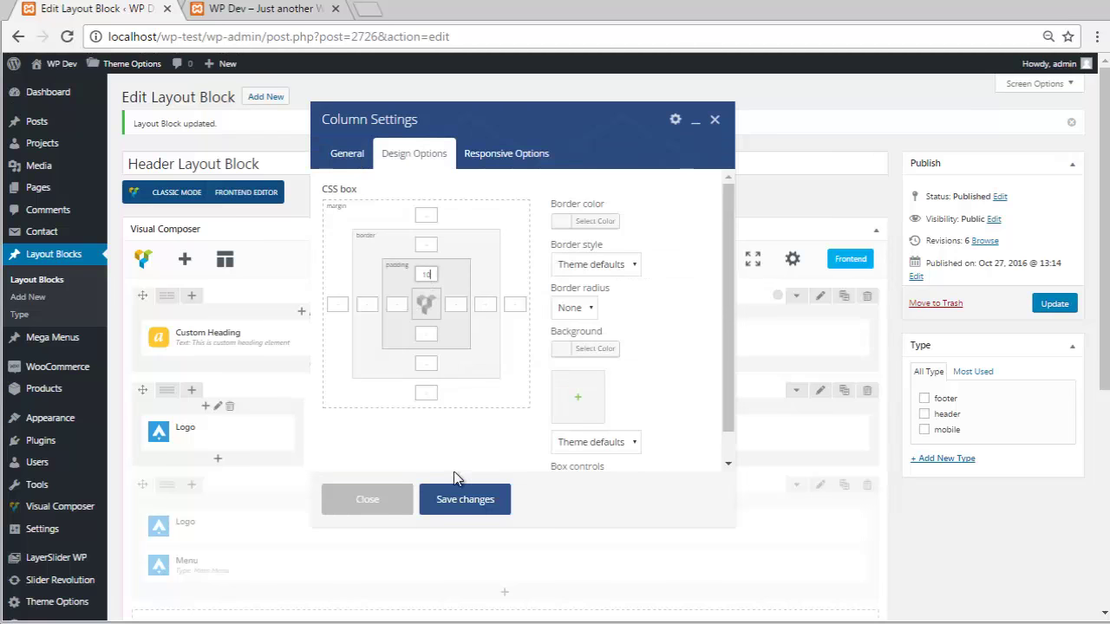
click(464, 499)
click(696, 311)
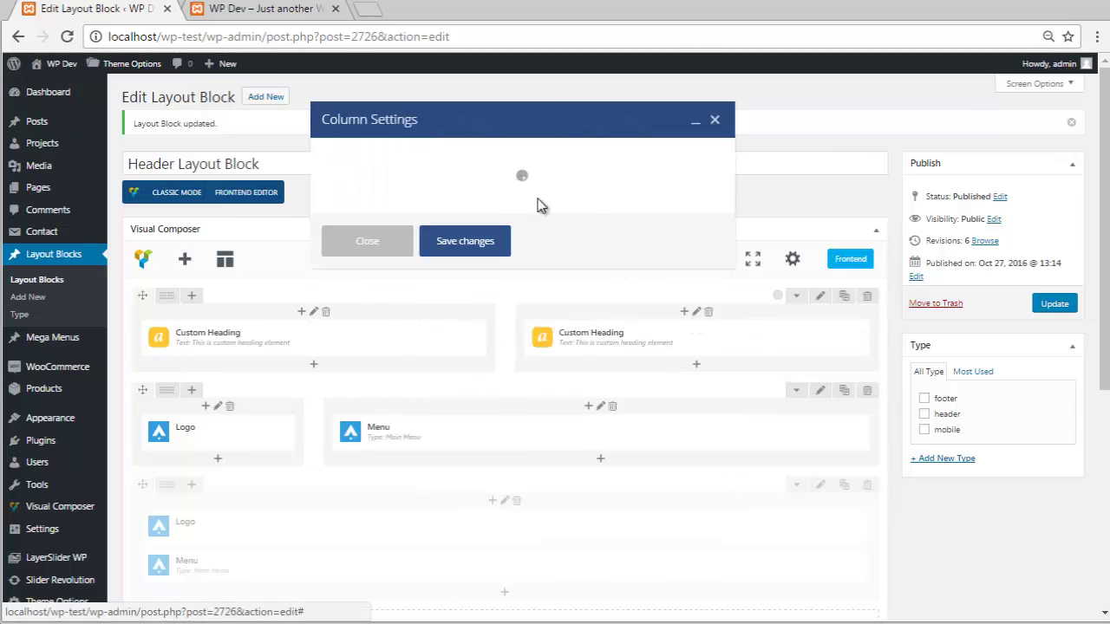
click(411, 158)
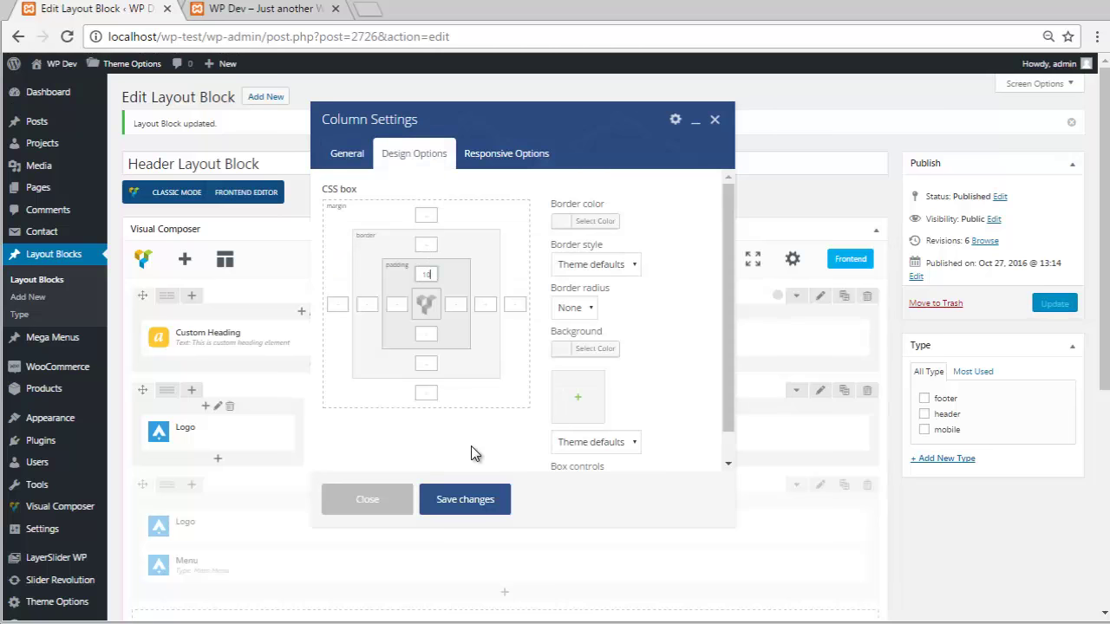
click(466, 500)
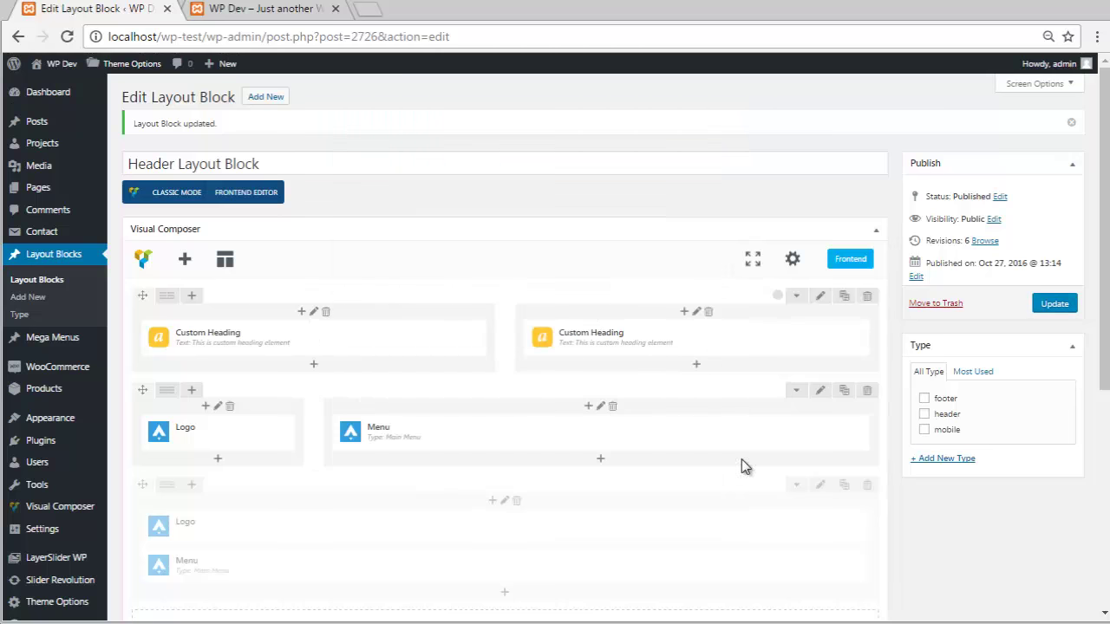
Step: Update the layout block and reload the site's home page to check the header with the added heading row
click(1060, 308)
click(249, 13)
click(67, 38)
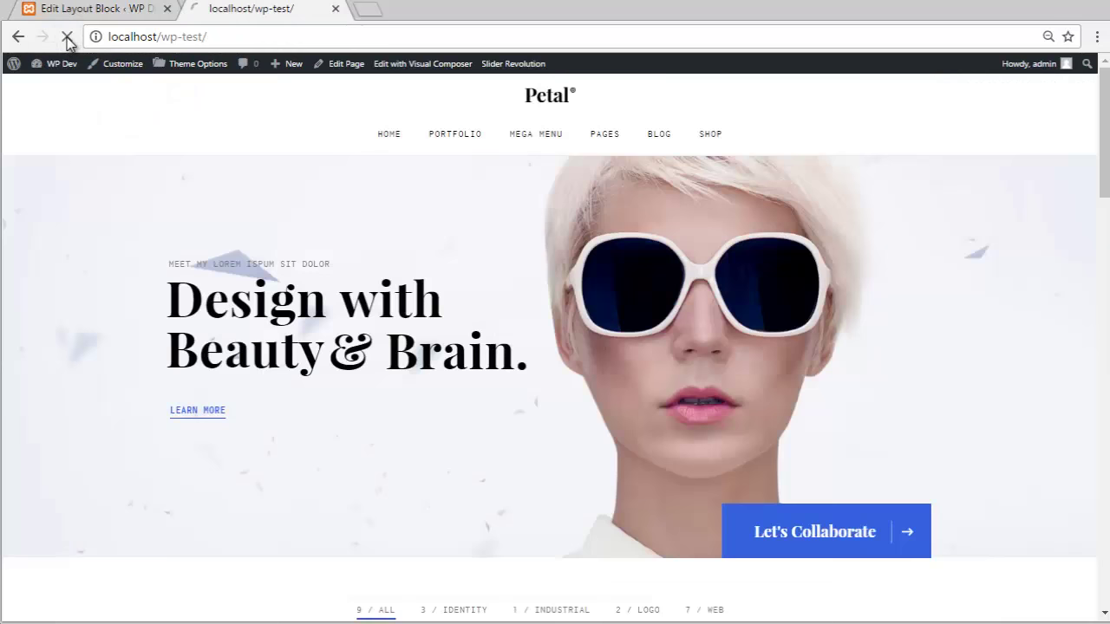